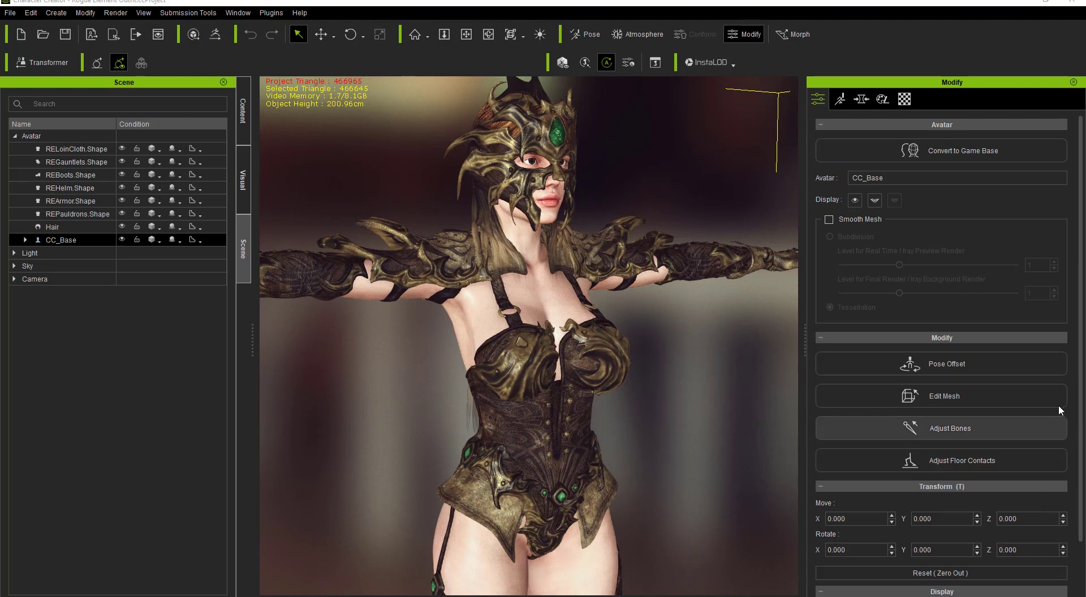
Step: Orbit and zoom in for a slightly angled front view of the armored character's torso
{"action": "mouse_move", "coordinate": [623, 411]}
{"action": "right_mouse_down"}
{"action": "mouse_move", "coordinate": [607, 411]}
{"action": "mouse_move", "coordinate": [623, 411]}
{"action": "right_mouse_up"}
{"action": "middle_click_drag", "start_coordinate": [607, 442], "coordinate": [606, 414]}
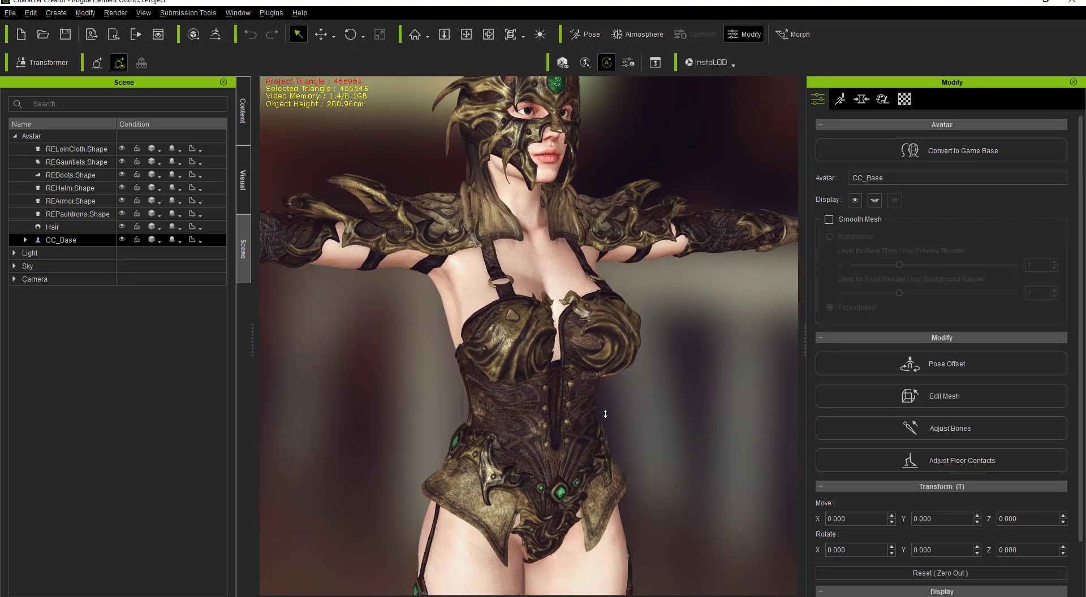
{"action": "scroll", "coordinate": [567, 447], "scroll_direction": "up", "scroll_amount": 5}
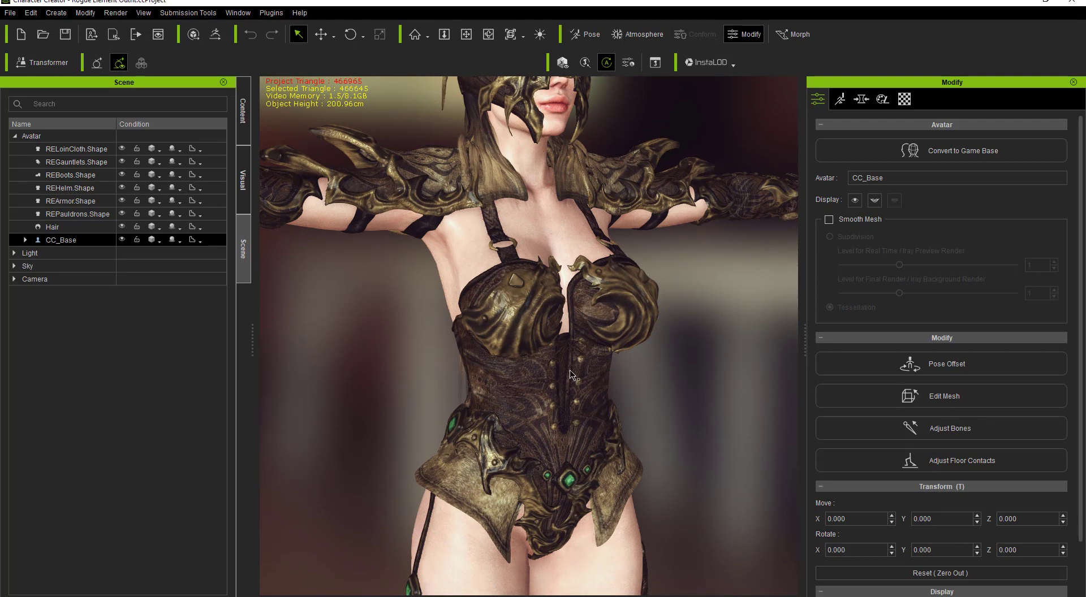
{"action": "middle_click_drag", "start_coordinate": [555, 428], "coordinate": [561, 391], "text": "alt"}
{"action": "left_click_drag", "start_coordinate": [615, 415], "coordinate": [576, 412], "text": "alt"}
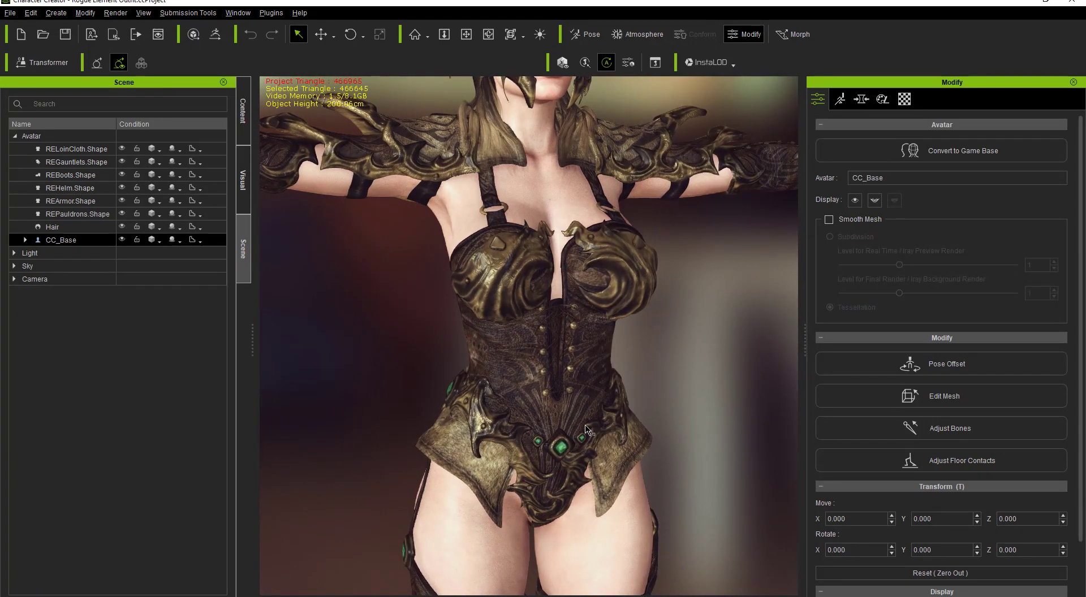
{"action": "right_click_drag", "start_coordinate": [590, 429], "coordinate": [617, 423], "text": "alt"}
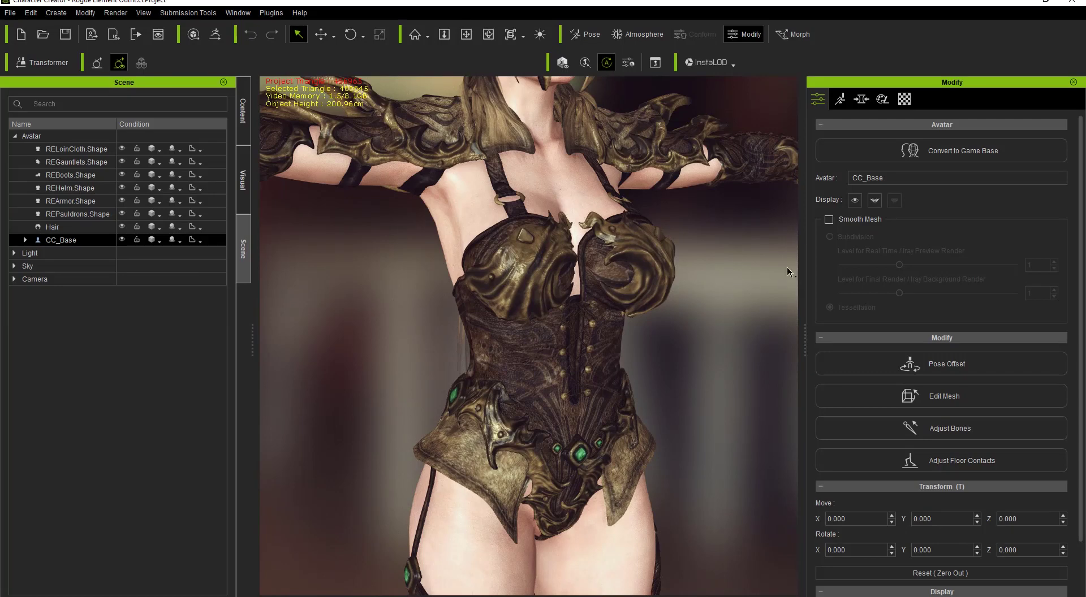
Step: Filter the Body morphs by 'heavy' and raise the Heavy slider to 42
{"action": "left_click", "coordinate": [861, 100]}
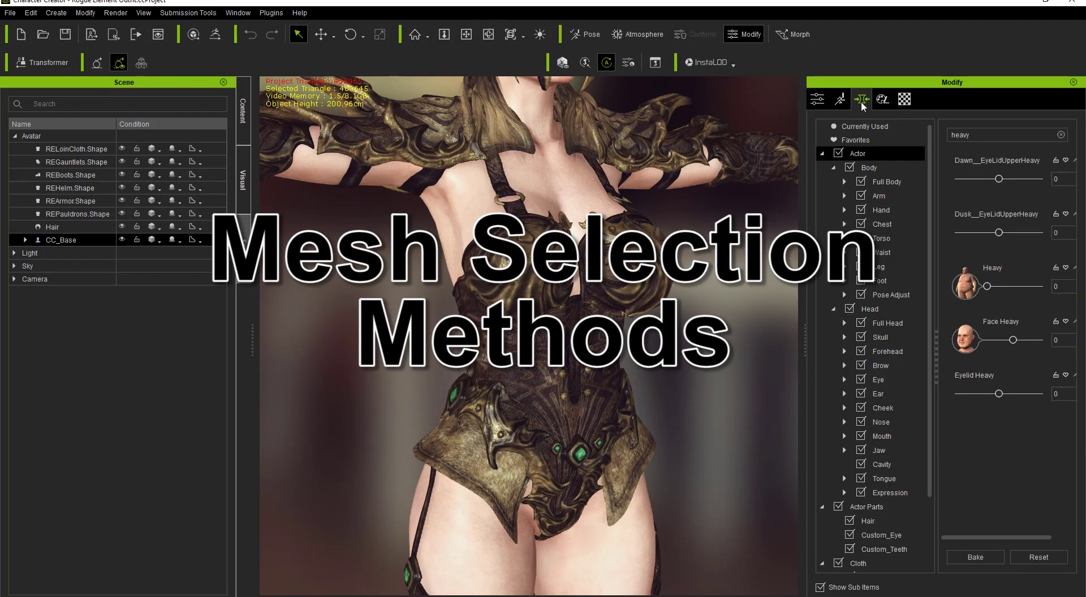
{"action": "left_click", "coordinate": [868, 168]}
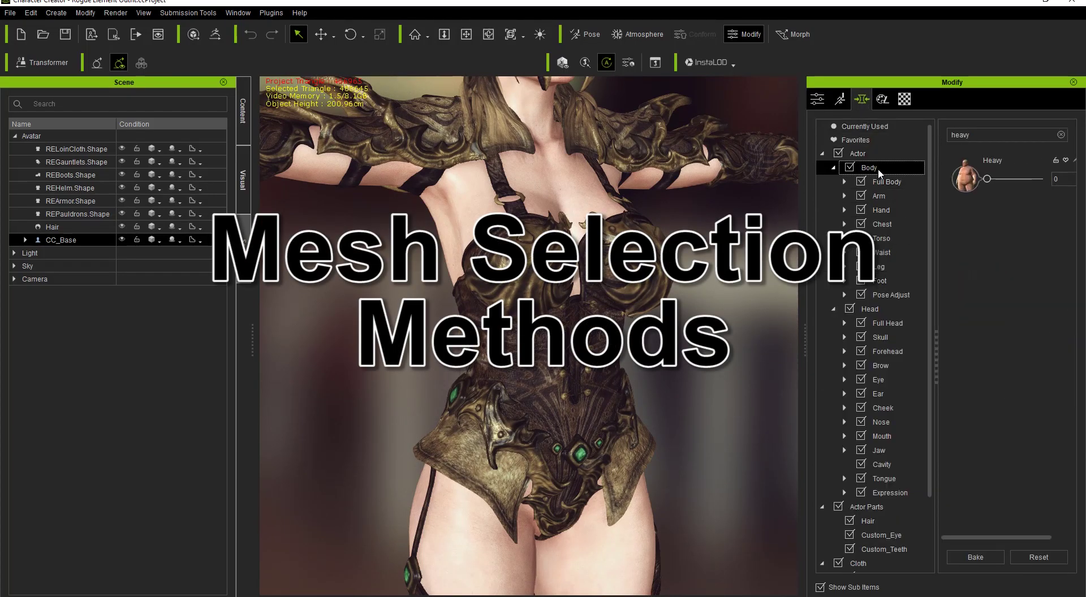
{"action": "left_click_drag", "start_coordinate": [978, 135], "coordinate": [935, 134]}
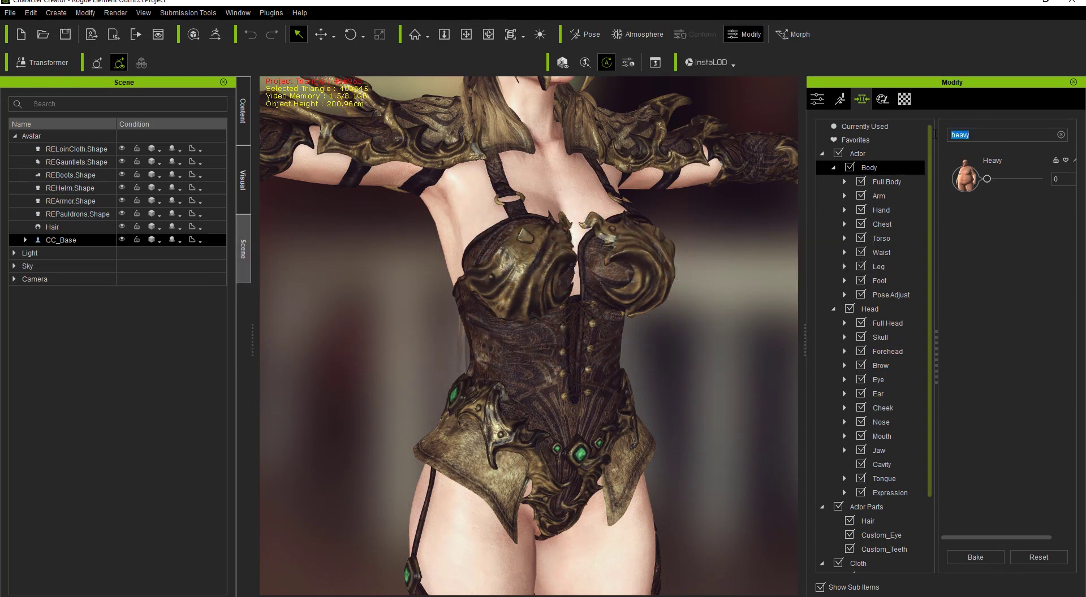
{"action": "type", "text": "heavy"}
{"action": "left_click_drag", "start_coordinate": [989, 179], "coordinate": [1009, 179]}
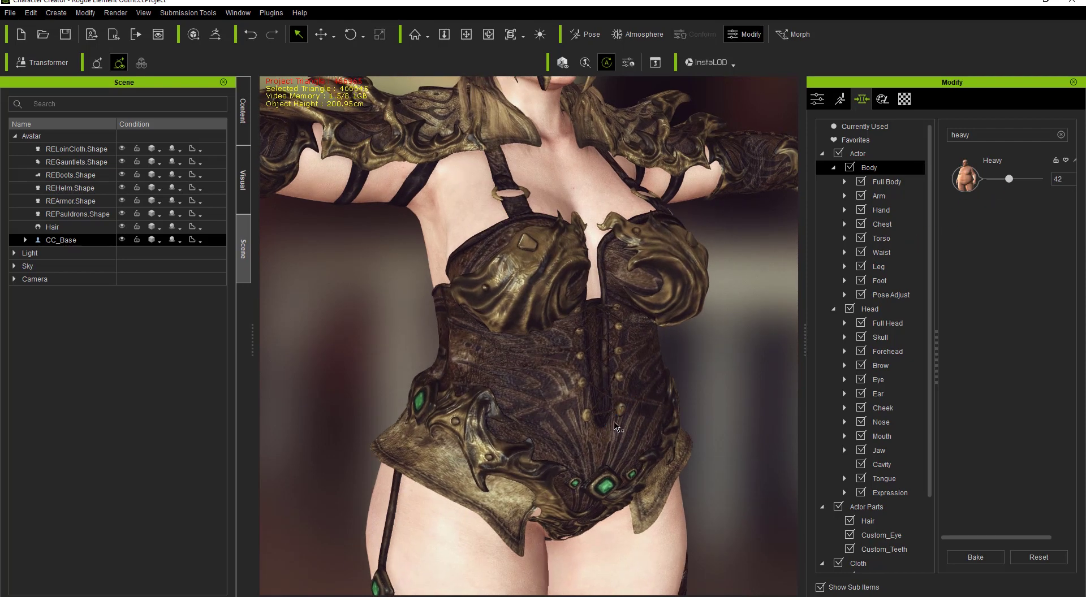
Step: Zoom and orbit to check the corset fit, then return Heavy to 0
{"action": "scroll", "coordinate": [617, 427], "scroll_direction": "up", "scroll_amount": 2}
{"action": "right_click_drag", "start_coordinate": [622, 414], "coordinate": [546, 406]}
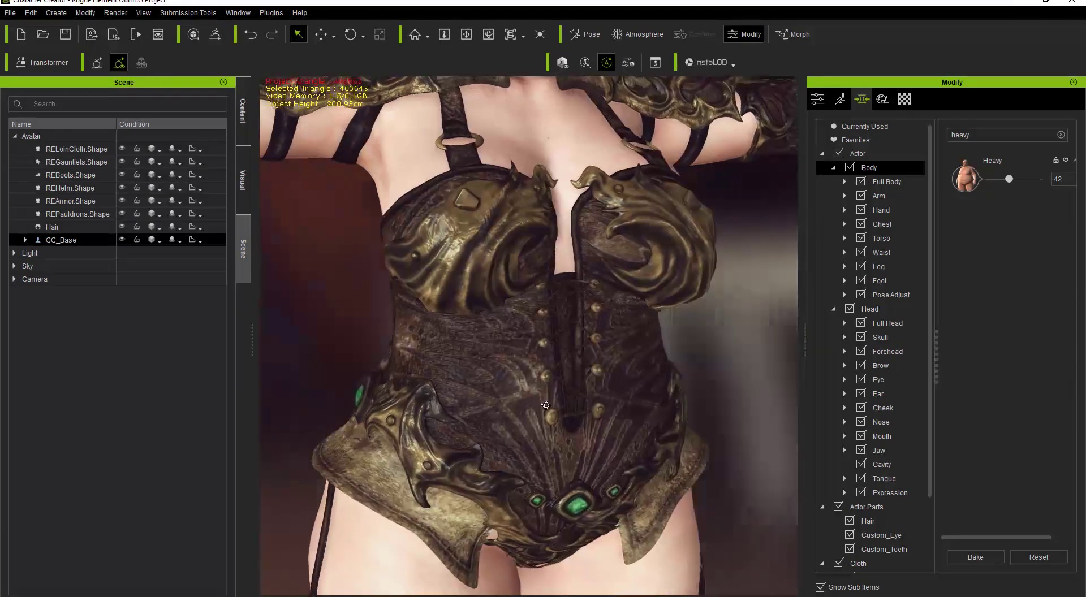
{"action": "scroll", "coordinate": [548, 405], "scroll_direction": "up", "scroll_amount": 5}
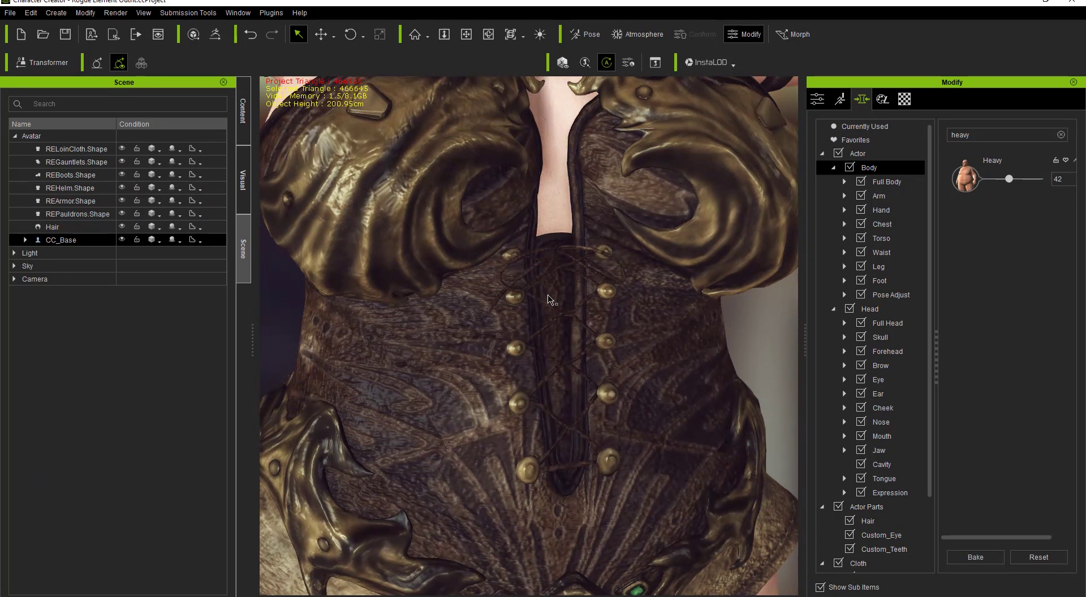
{"action": "scroll", "coordinate": [430, 320], "scroll_direction": "down", "scroll_amount": 1}
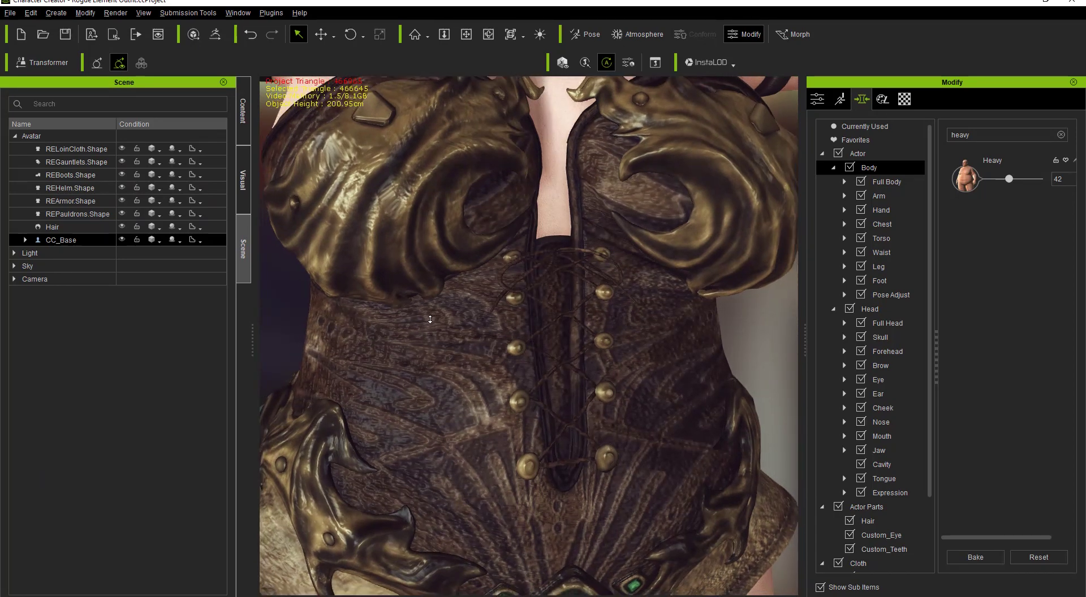
{"action": "scroll", "coordinate": [430, 320], "scroll_direction": "down", "scroll_amount": 2}
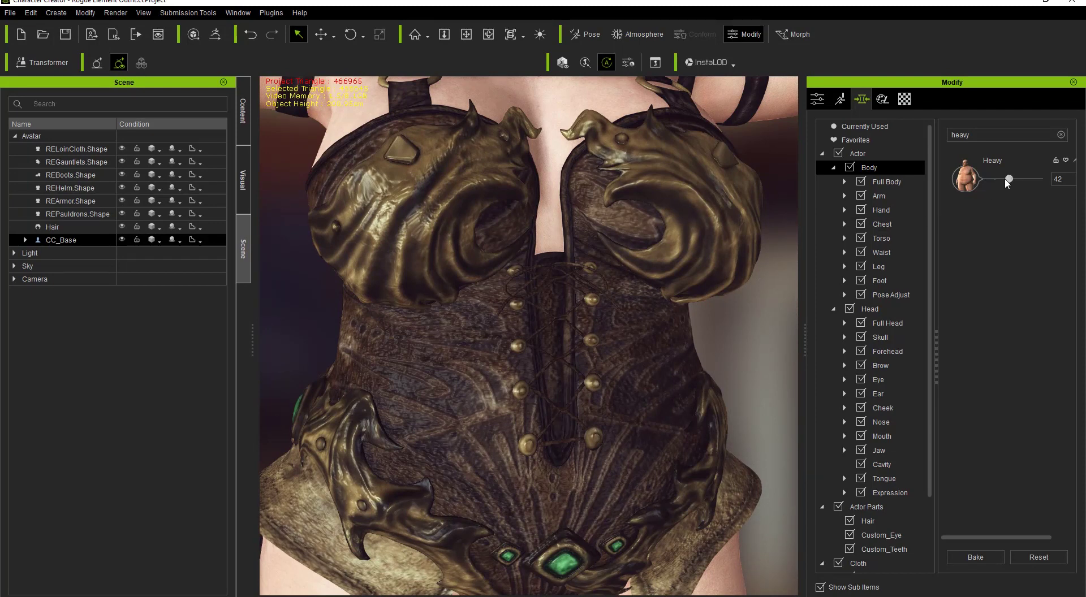
{"action": "left_click_drag", "start_coordinate": [1009, 180], "coordinate": [974, 181]}
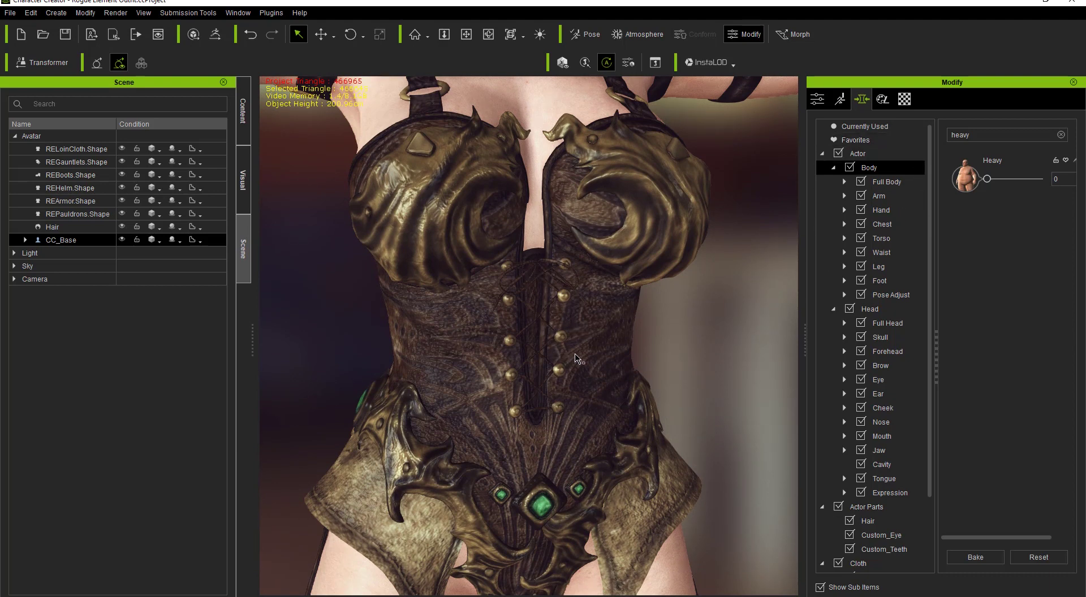
Step: Switch the Modify panel from the morph sliders back to the avatar's Attribute settings
{"action": "scroll", "coordinate": [589, 362], "scroll_direction": "down", "scroll_amount": 4}
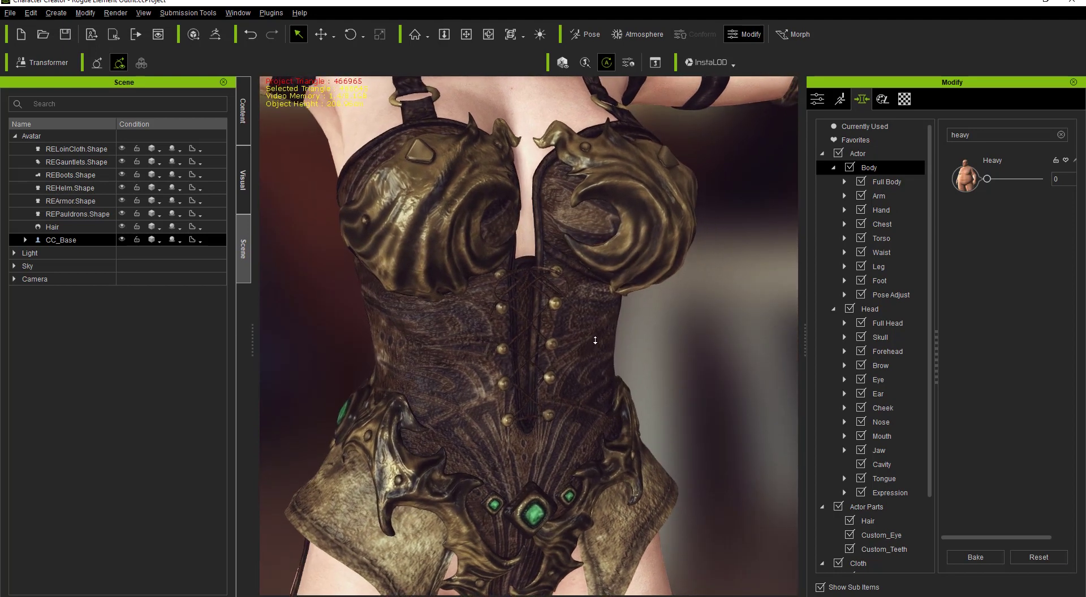
{"action": "scroll", "coordinate": [595, 340], "scroll_direction": "up", "scroll_amount": 3}
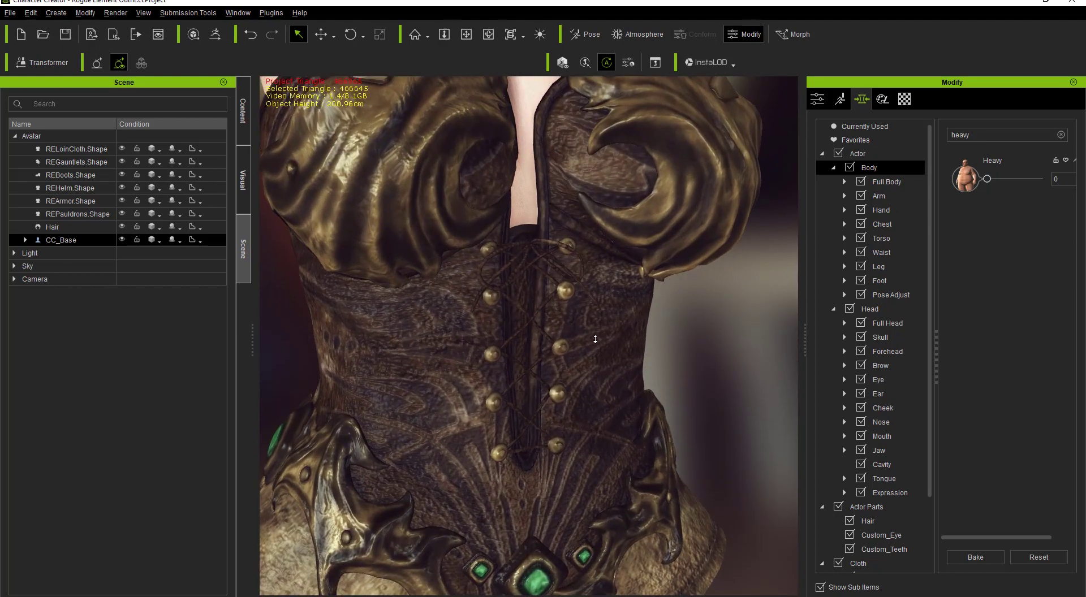
{"action": "left_click", "coordinate": [818, 100]}
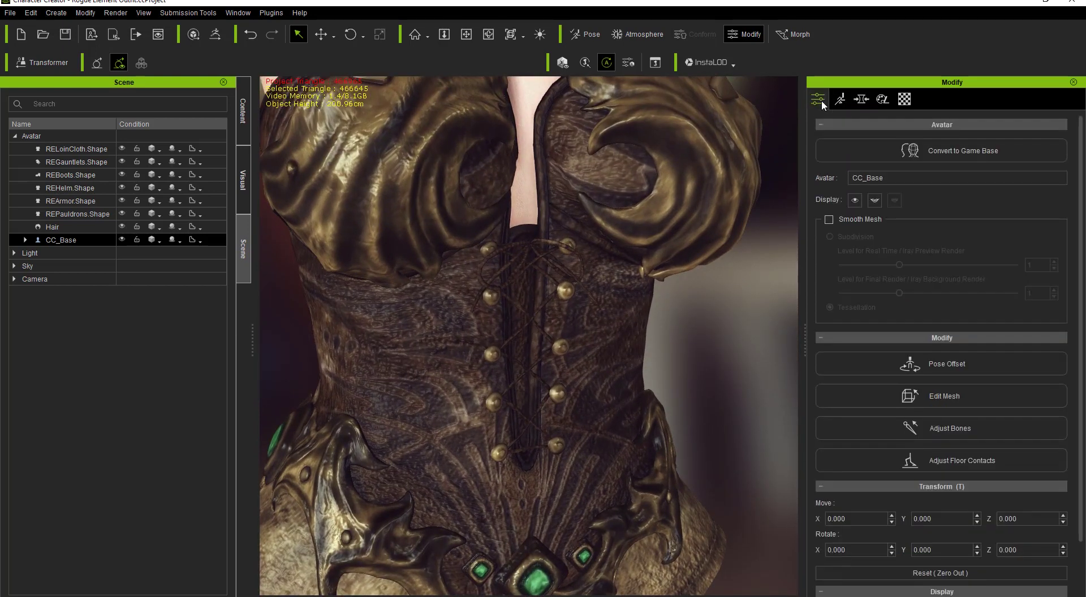
Step: Select the corset (REArmor.Shape) in the viewport and orbit closer to inspect it
{"action": "left_click", "coordinate": [599, 350]}
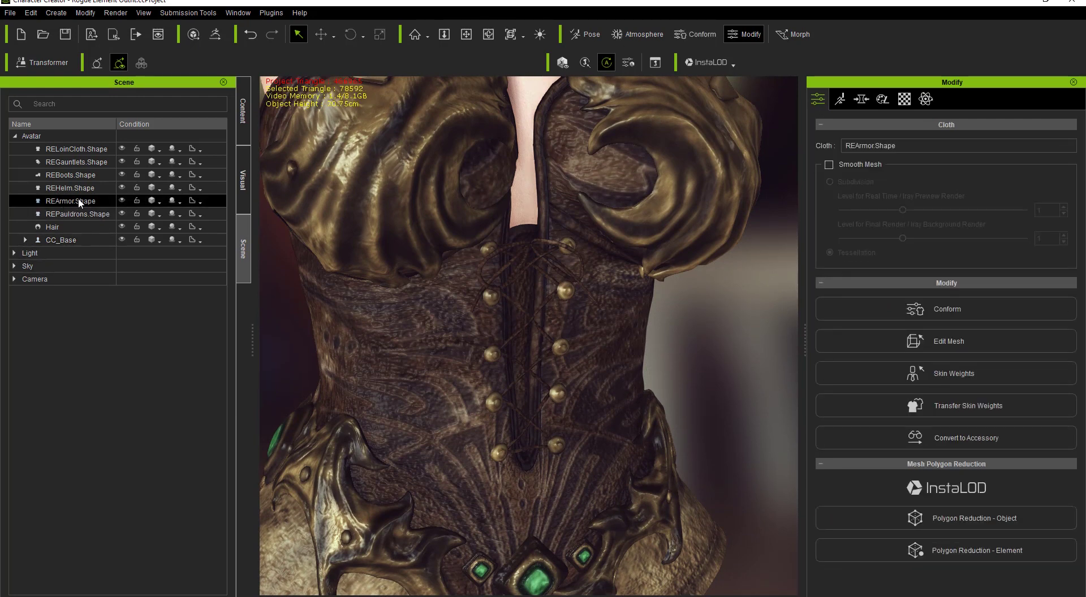
{"action": "scroll", "coordinate": [544, 362], "scroll_direction": "down", "scroll_amount": 3}
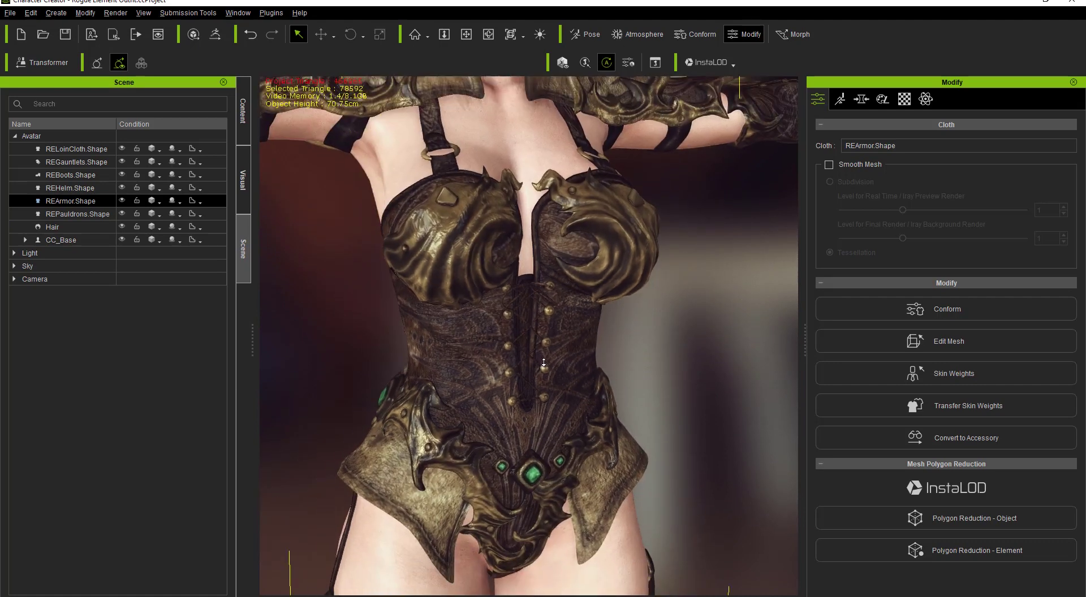
{"action": "scroll", "coordinate": [544, 362], "scroll_direction": "down", "scroll_amount": 1}
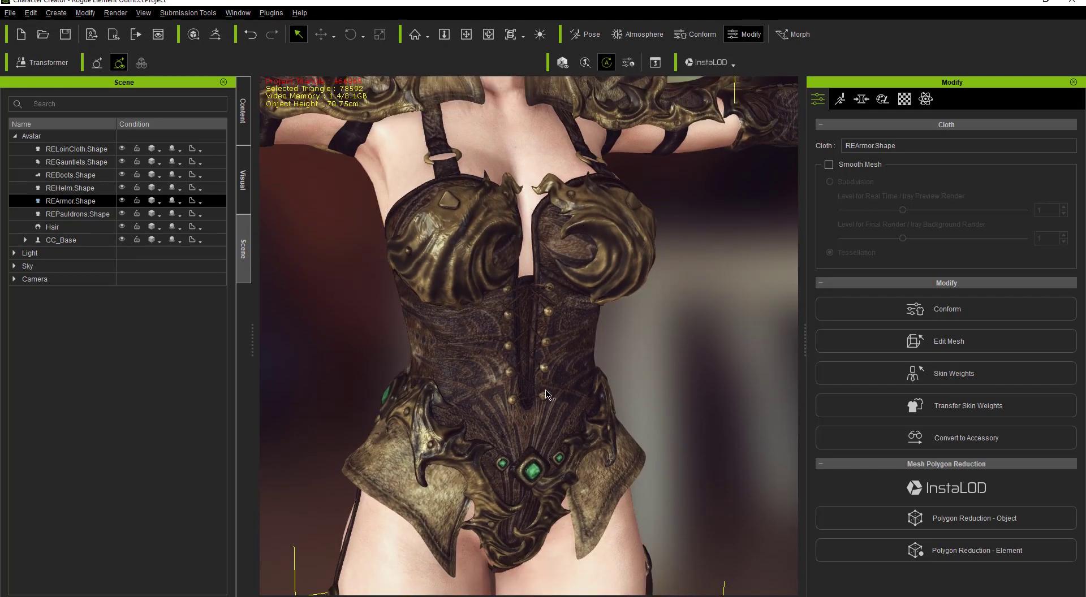
{"action": "scroll", "coordinate": [544, 362], "scroll_direction": "up", "scroll_amount": 5}
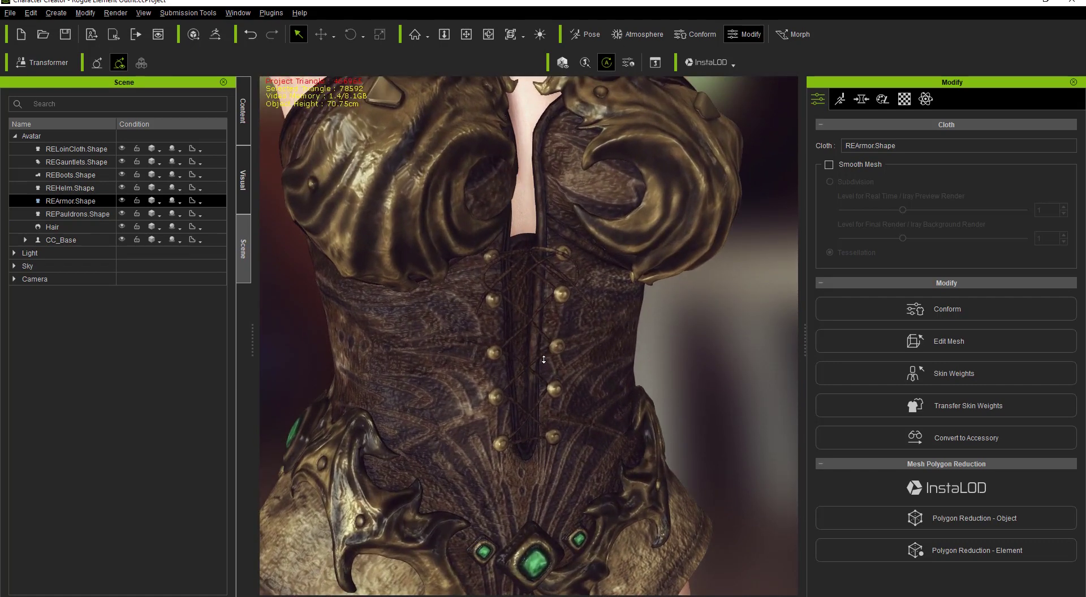
{"action": "right_click_drag", "start_coordinate": [558, 377], "coordinate": [570, 365]}
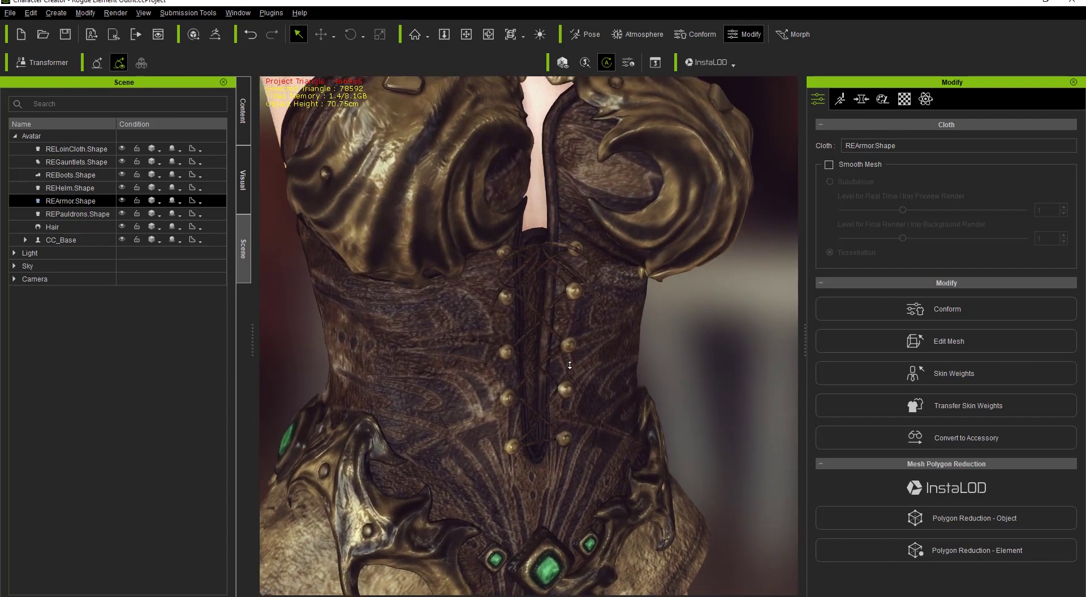
{"action": "scroll", "coordinate": [570, 366], "scroll_direction": "up", "scroll_amount": 1}
{"action": "right_click_drag", "start_coordinate": [635, 375], "coordinate": [603, 373]}
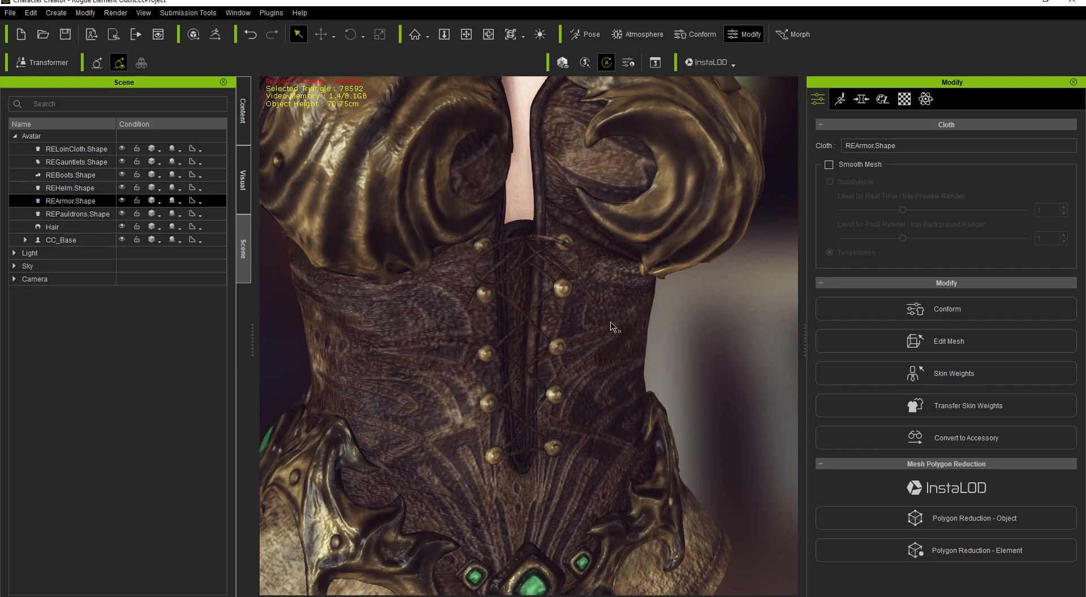
Step: Open REArmor.Shape's Conform settings, enter Edit Range, and orbit around the wireframe corset
{"action": "left_click", "coordinate": [952, 313]}
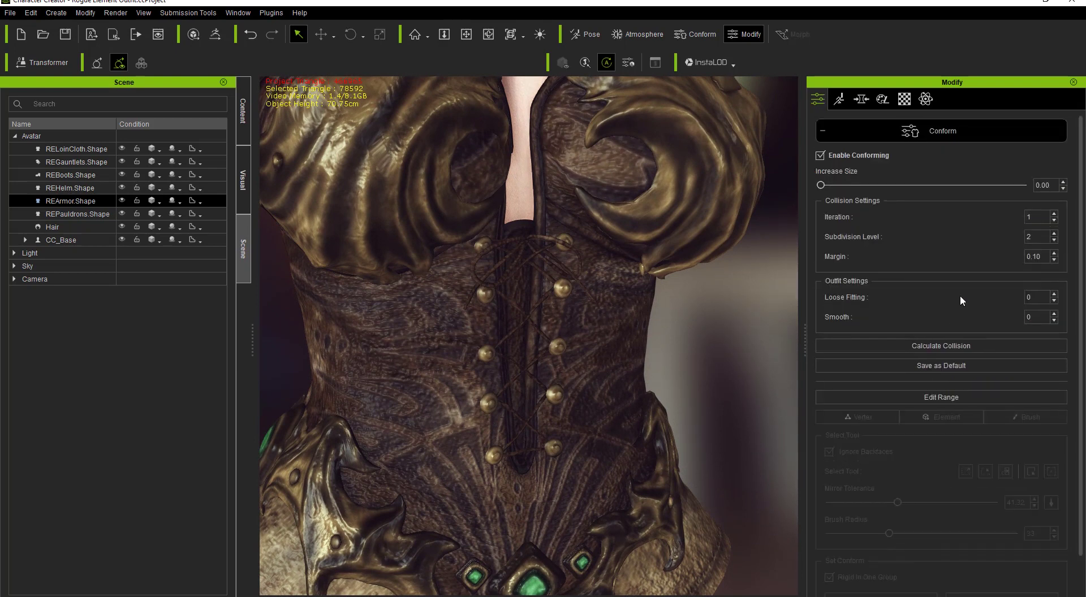
{"action": "left_click", "coordinate": [929, 398]}
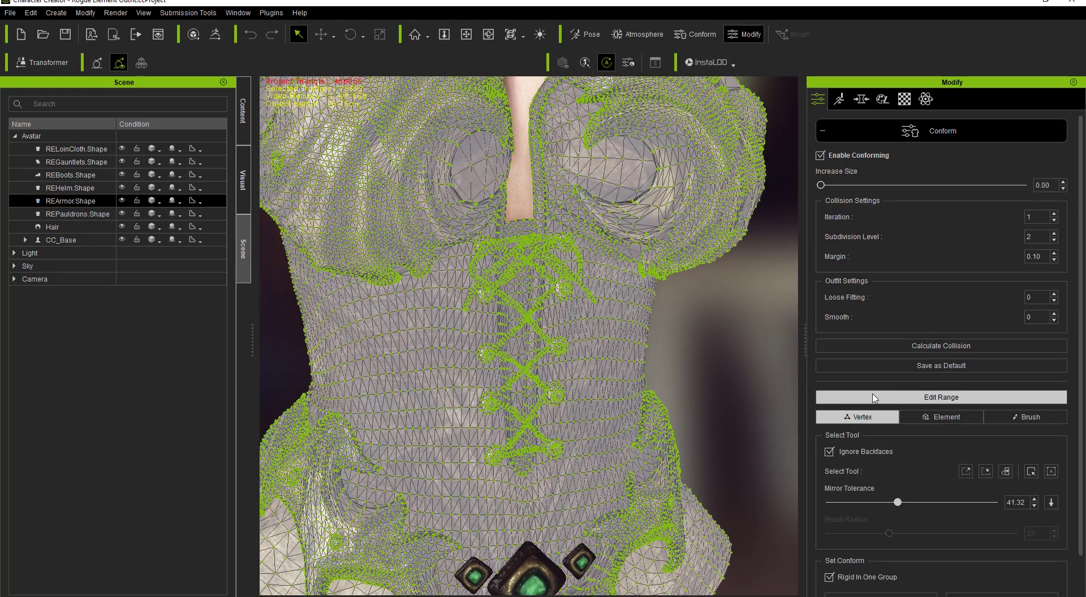
{"action": "middle_click_drag", "start_coordinate": [712, 349], "coordinate": [708, 345]}
{"action": "right_click_drag", "start_coordinate": [709, 345], "coordinate": [653, 357]}
{"action": "middle_click_drag", "start_coordinate": [652, 358], "coordinate": [635, 343]}
Step: Pick individual vertices along the corset's waist, Ctrl-adding neighbouring ones to the selection
{"action": "scroll", "coordinate": [634, 343], "scroll_direction": "up", "scroll_amount": 2}
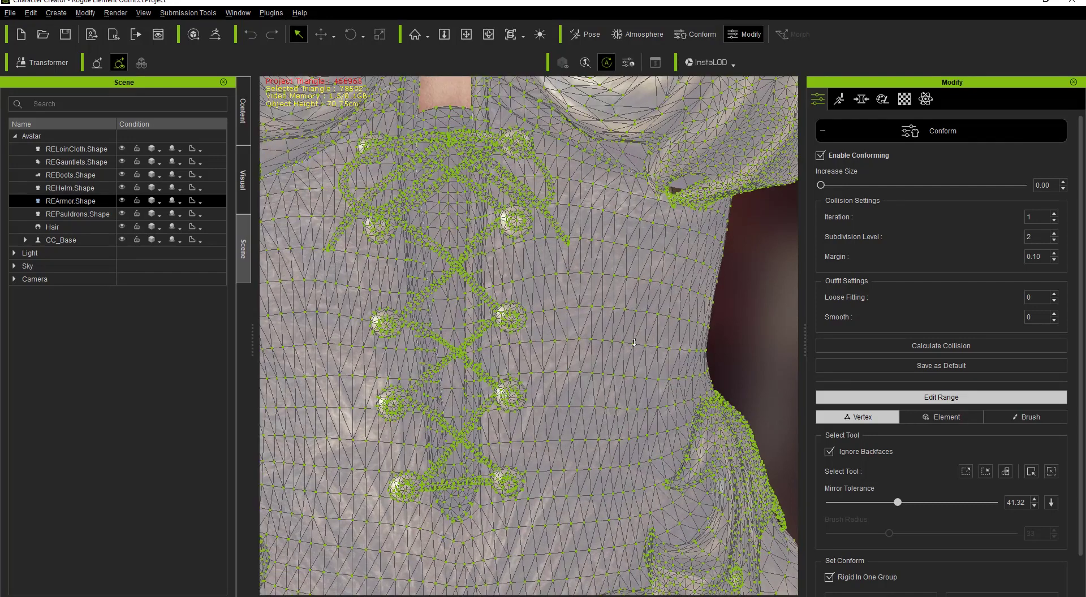
{"action": "left_click", "coordinate": [688, 351]}
{"action": "left_click", "coordinate": [592, 307]}
{"action": "left_click", "coordinate": [610, 311]}
{"action": "left_click", "coordinate": [604, 340]}
{"action": "left_click", "coordinate": [625, 350]}
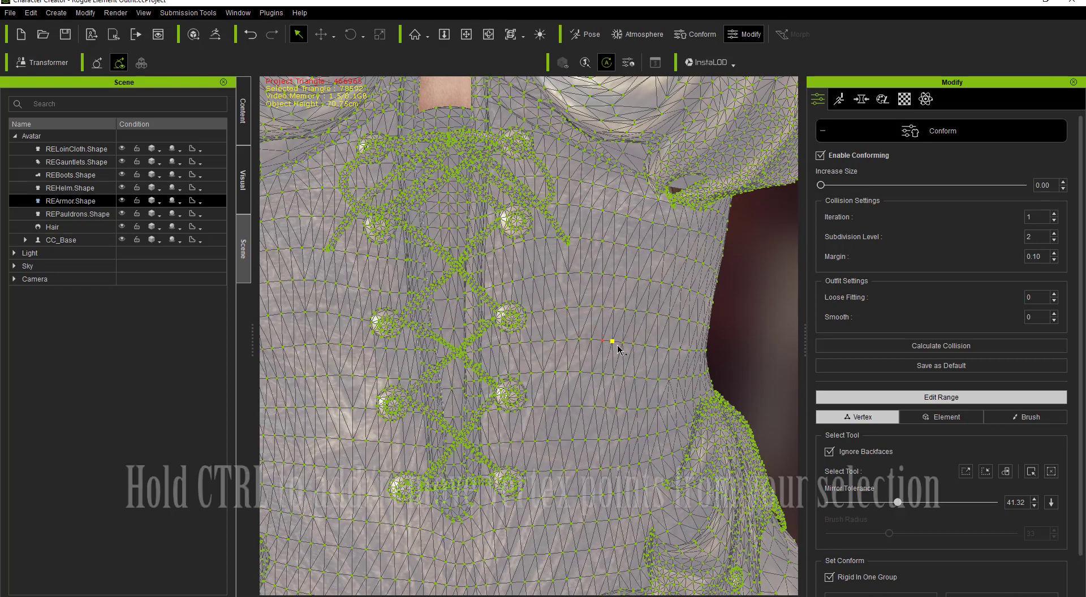
{"action": "left_click", "coordinate": [614, 310]}
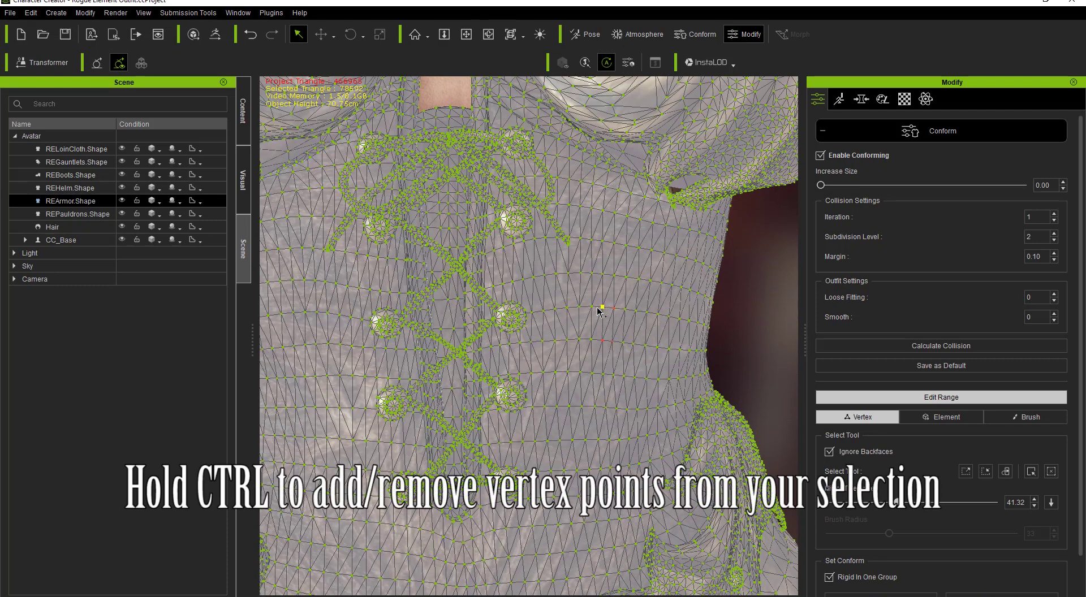
{"action": "left_click", "coordinate": [591, 340], "text": "ctrl"}
{"action": "left_click", "coordinate": [581, 342], "text": "ctrl"}
{"action": "left_click", "coordinate": [568, 341], "text": "ctrl"}
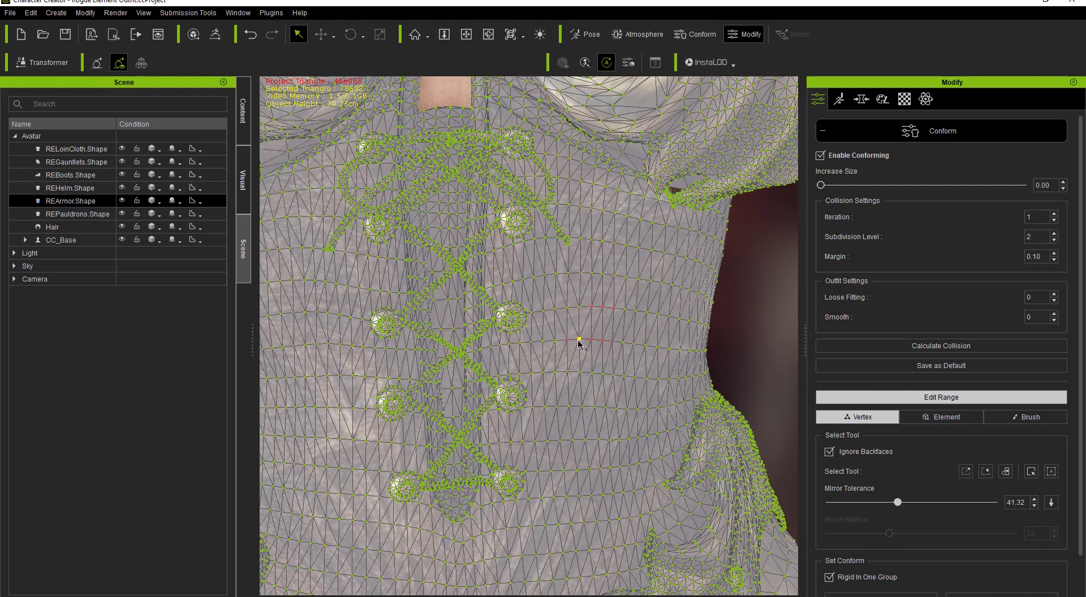
{"action": "left_click", "coordinate": [574, 341], "text": "ctrl"}
Step: Marquee-select bands of waist vertices across the corset front, adding upper and lower rows
{"action": "mouse_move", "coordinate": [562, 331]}
{"action": "left_mouse_down"}
{"action": "mouse_move", "coordinate": [626, 356]}
{"action": "mouse_move", "coordinate": [562, 348]}
{"action": "left_mouse_up"}
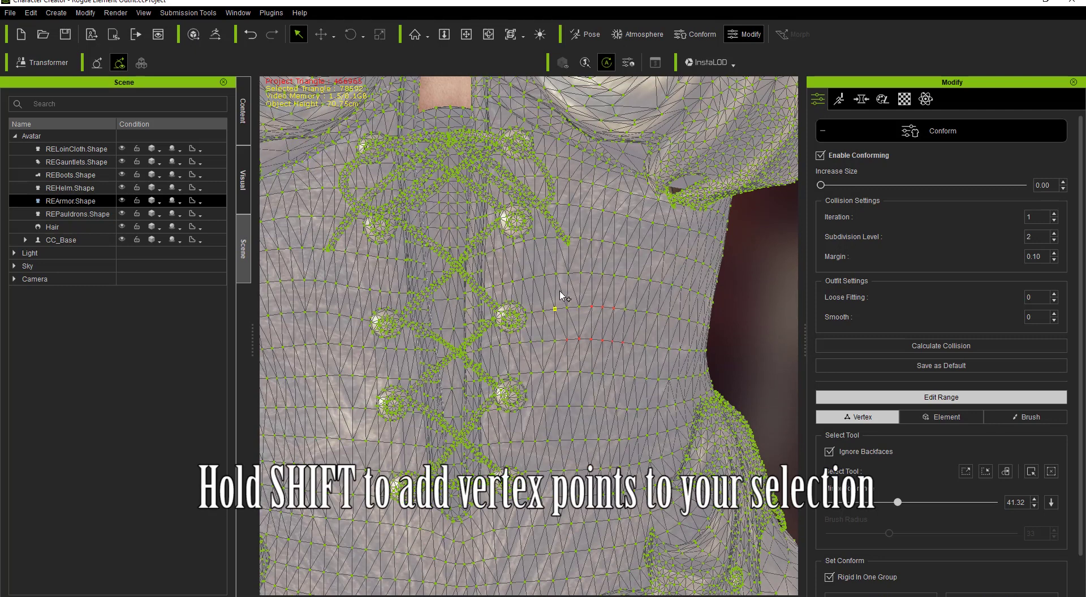
{"action": "left_click_drag", "start_coordinate": [558, 290], "coordinate": [659, 396], "text": "shift"}
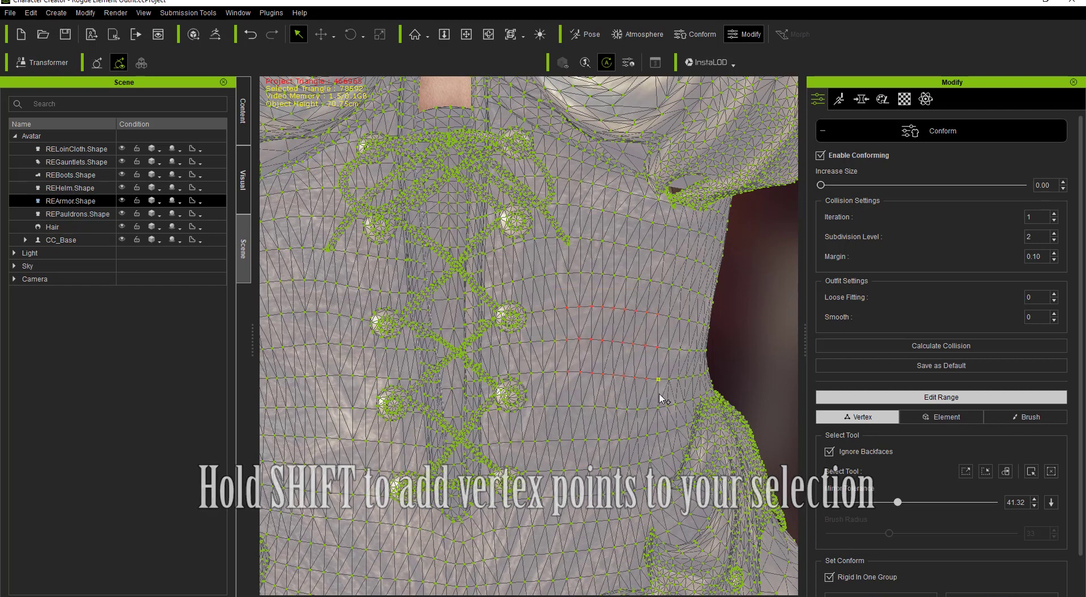
{"action": "left_click_drag", "start_coordinate": [521, 326], "coordinate": [604, 427], "text": "shift"}
{"action": "left_click_drag", "start_coordinate": [573, 329], "coordinate": [666, 458], "text": "shift"}
{"action": "left_click_drag", "start_coordinate": [609, 240], "coordinate": [680, 352], "text": "shift"}
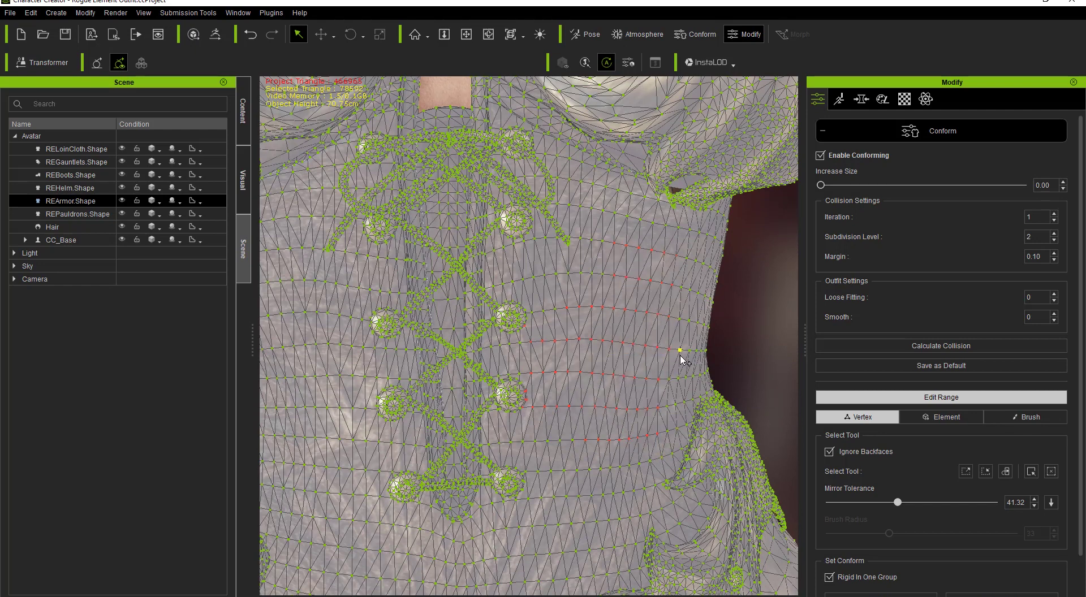
Step: Reduce the selection to a single waist vertex and orbit to the corset's right side
{"action": "left_click", "coordinate": [620, 340]}
{"action": "left_click", "coordinate": [606, 344]}
{"action": "left_click", "coordinate": [606, 347]}
{"action": "right_click_drag", "start_coordinate": [738, 394], "coordinate": [694, 438]}
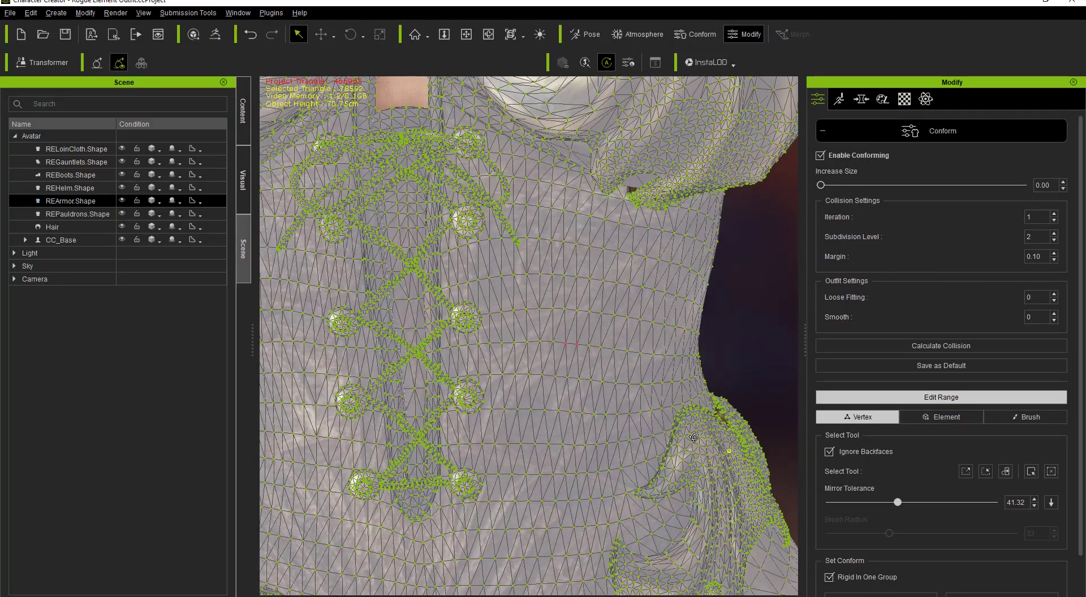
Step: Turn off Ignore Backfaces, marquee-select through to the corset's back, then clear back to one vertex
{"action": "left_click", "coordinate": [829, 452]}
{"action": "left_click_drag", "start_coordinate": [547, 296], "coordinate": [627, 400]}
{"action": "right_click_drag", "start_coordinate": [737, 333], "coordinate": [590, 396]}
{"action": "left_click", "coordinate": [513, 354]}
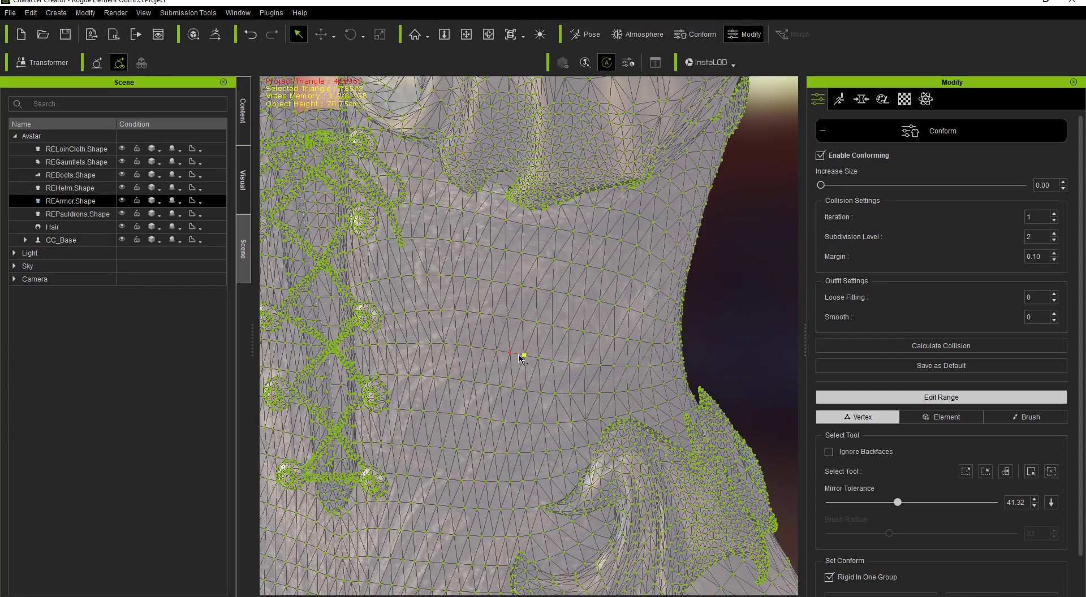
{"action": "right_click_drag", "start_coordinate": [491, 370], "coordinate": [538, 369]}
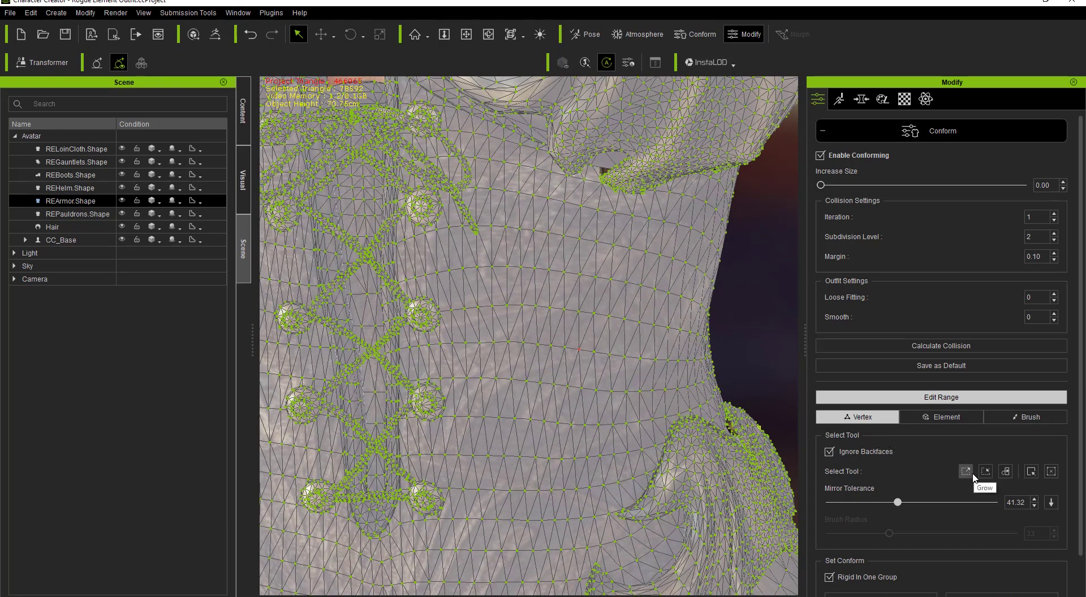
Step: Marquee-select side waist vertices, then apply Grow, Shrink, Invert twice, Select All and Deselect All
{"action": "left_click_drag", "start_coordinate": [548, 337], "coordinate": [585, 367]}
{"action": "left_click", "coordinate": [964, 471]}
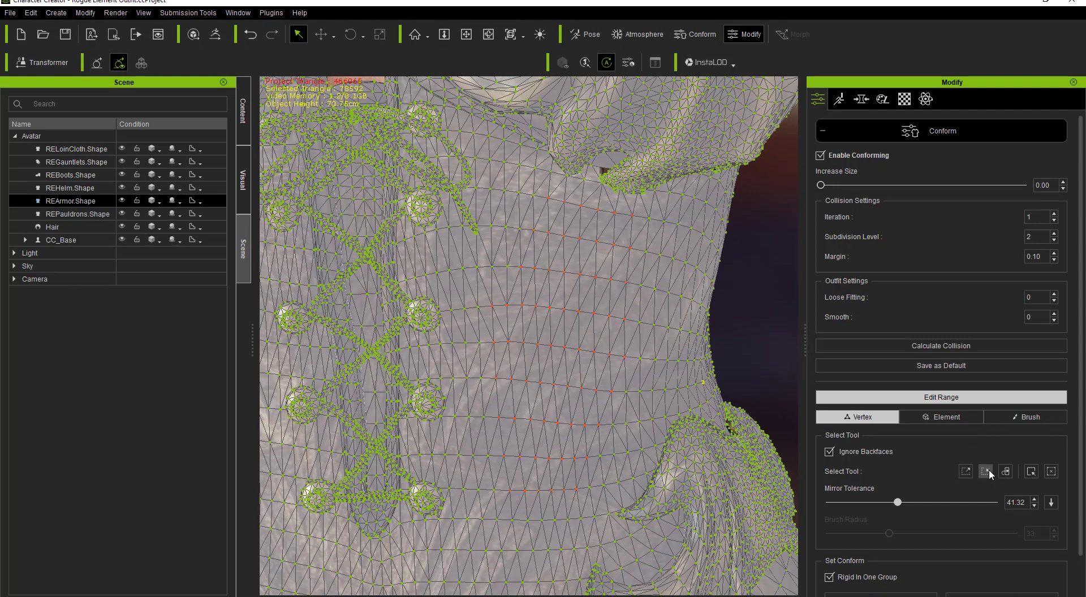
{"action": "left_click", "coordinate": [988, 472]}
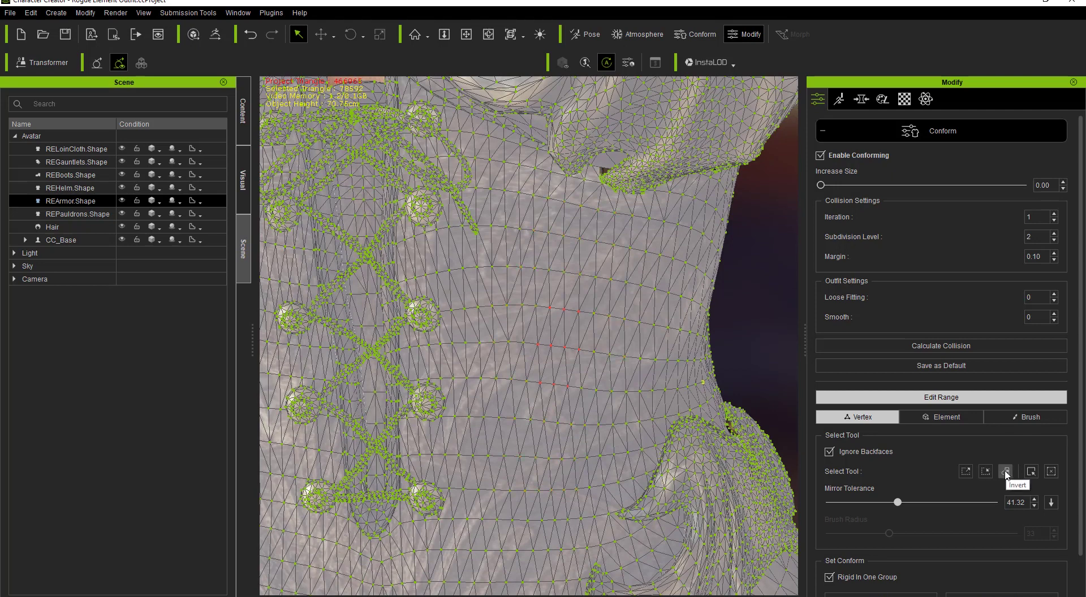
{"action": "left_click", "coordinate": [1005, 472]}
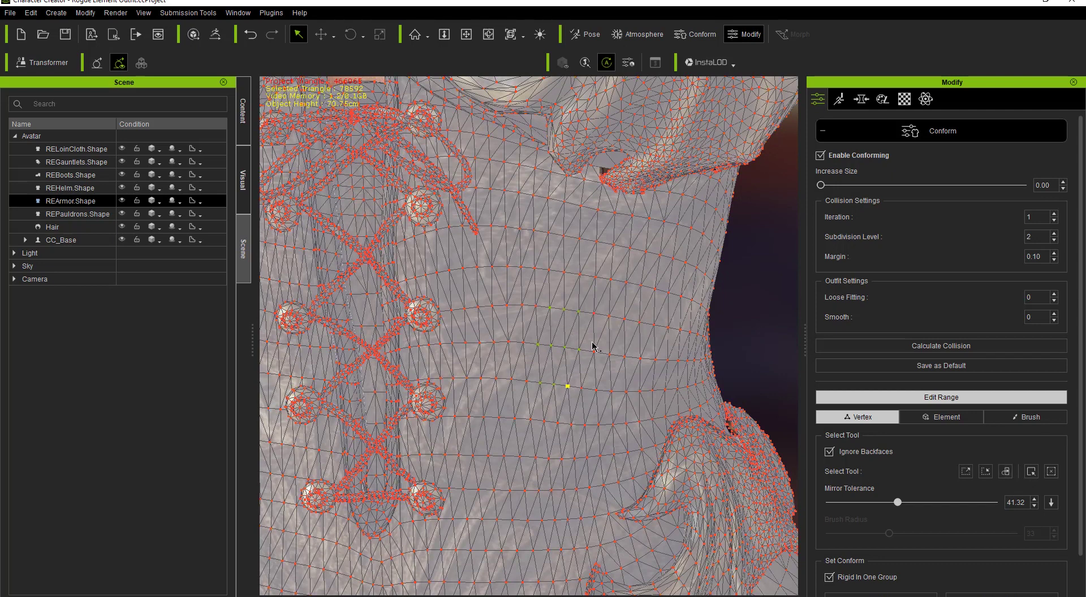
{"action": "left_click", "coordinate": [1005, 473]}
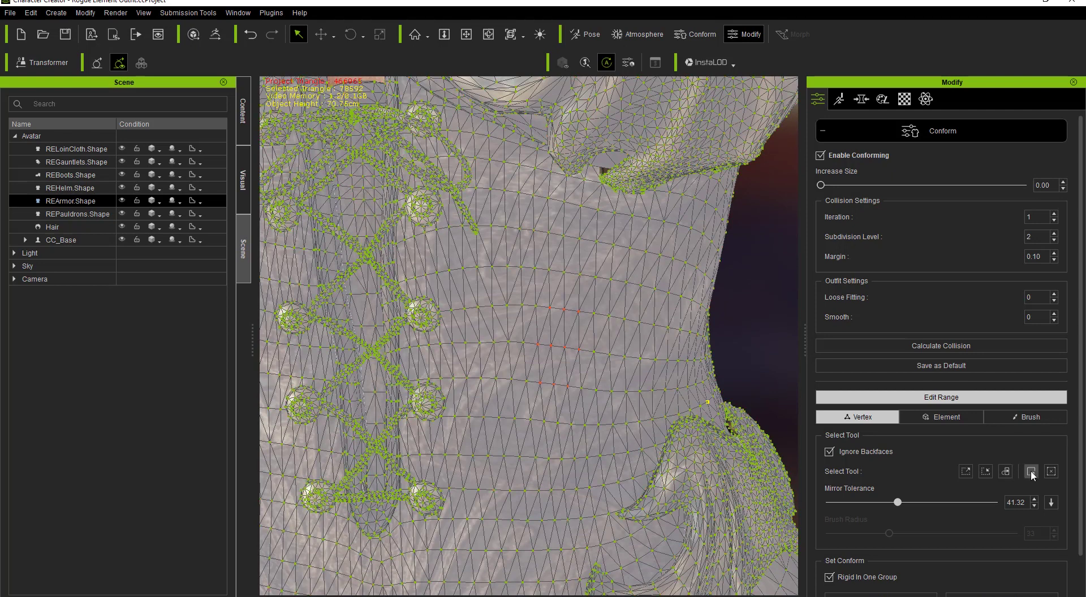
{"action": "left_click", "coordinate": [1031, 471]}
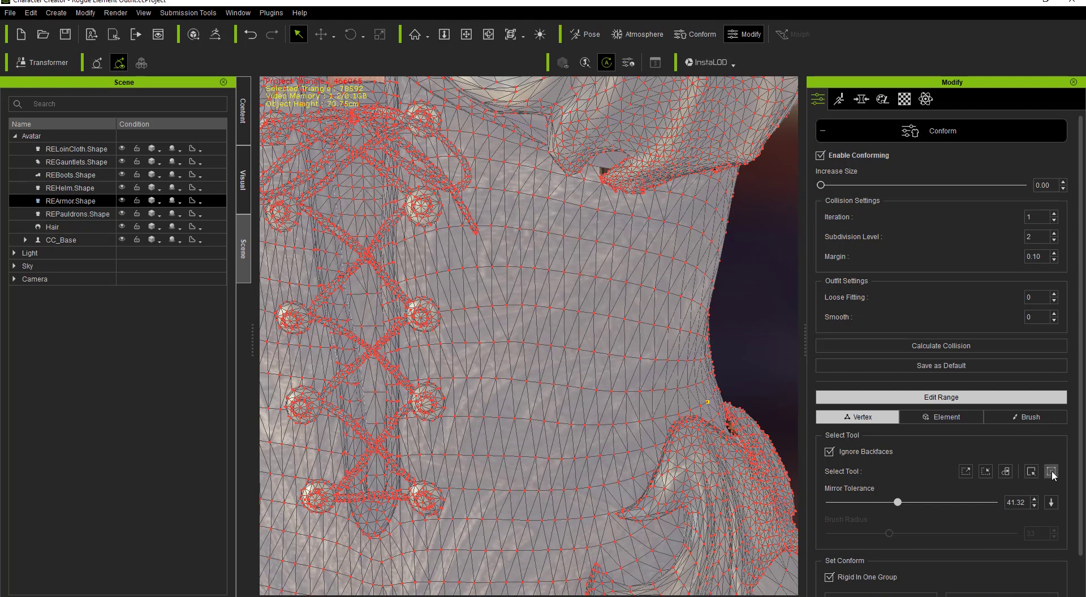
{"action": "left_click", "coordinate": [1051, 472]}
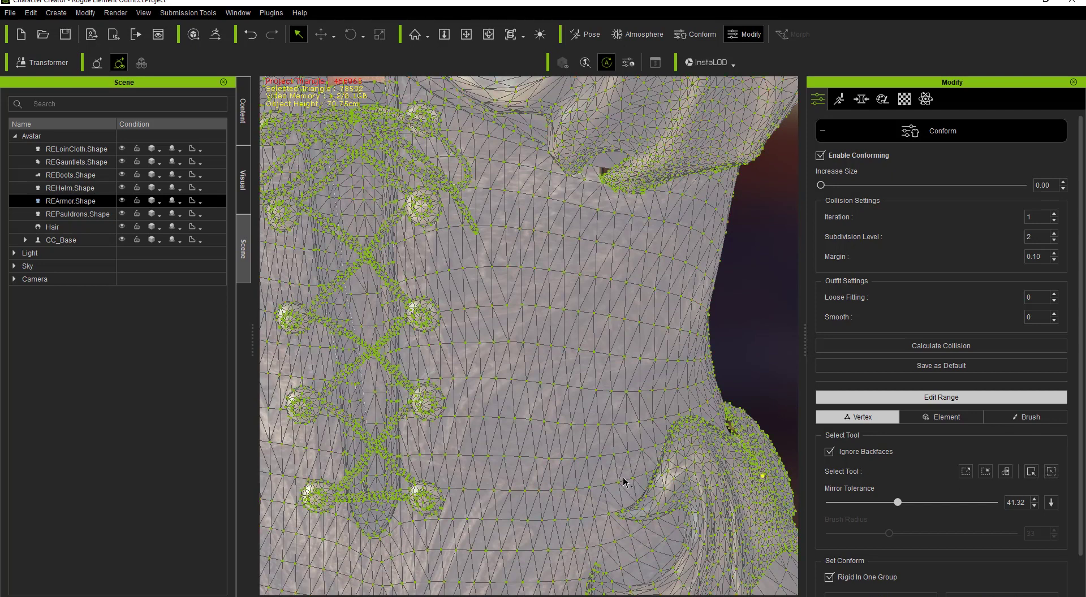
{"action": "right_click_drag", "start_coordinate": [494, 431], "coordinate": [566, 402]}
Step: Zoom out and marquee-select the waist vertices on the corset's right side
{"action": "scroll", "coordinate": [566, 402], "scroll_direction": "down", "scroll_amount": 3}
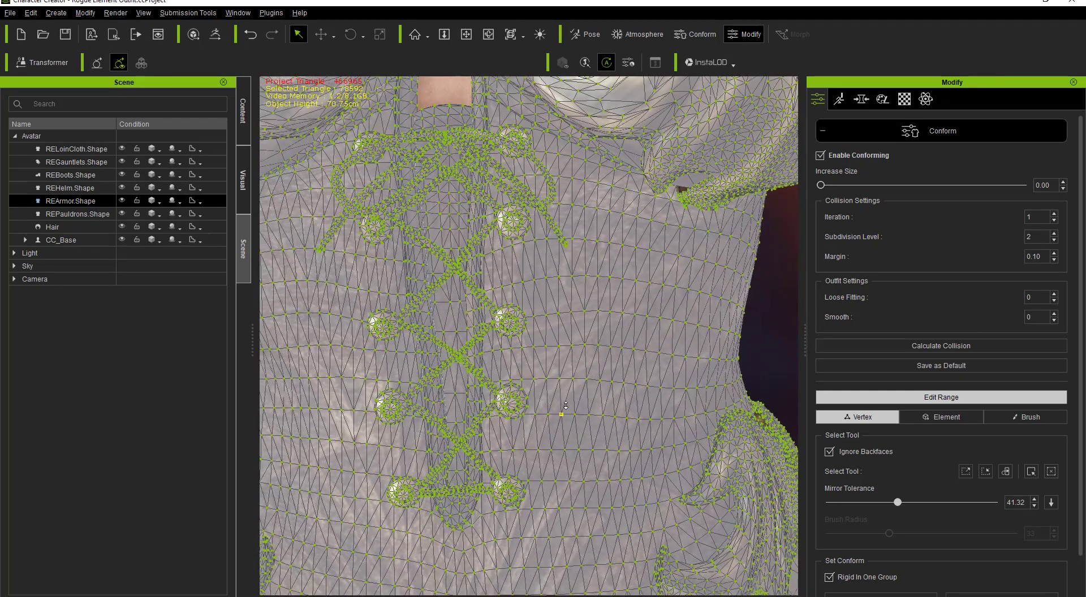
{"action": "middle_click_drag", "start_coordinate": [549, 402], "coordinate": [571, 406]}
{"action": "right_click_drag", "start_coordinate": [571, 406], "coordinate": [588, 409]}
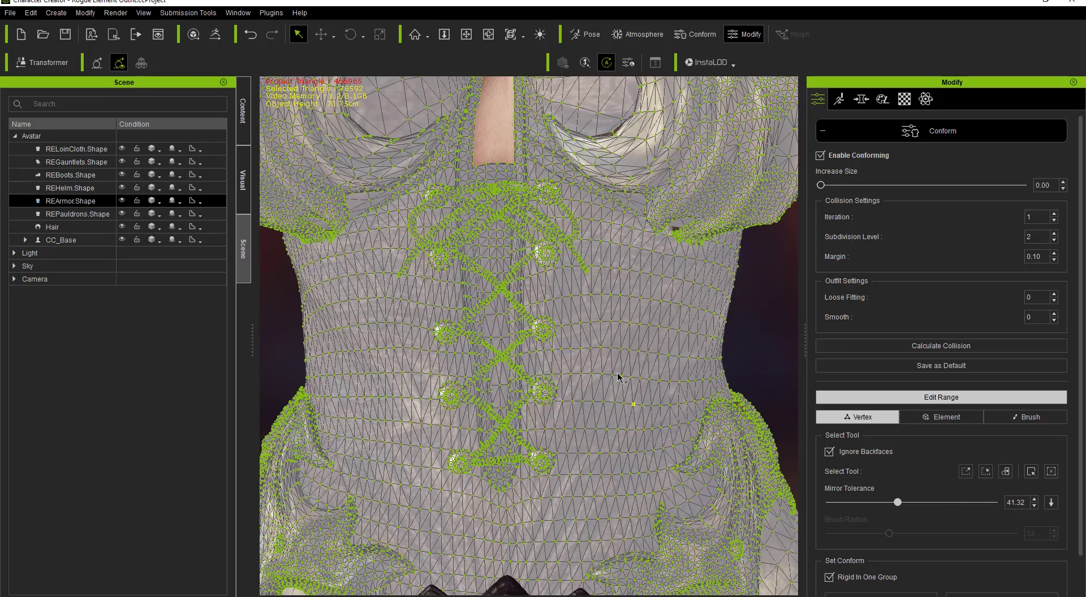
{"action": "left_click_drag", "start_coordinate": [595, 318], "coordinate": [652, 375]}
{"action": "right_click_drag", "start_coordinate": [497, 378], "coordinate": [499, 378]}
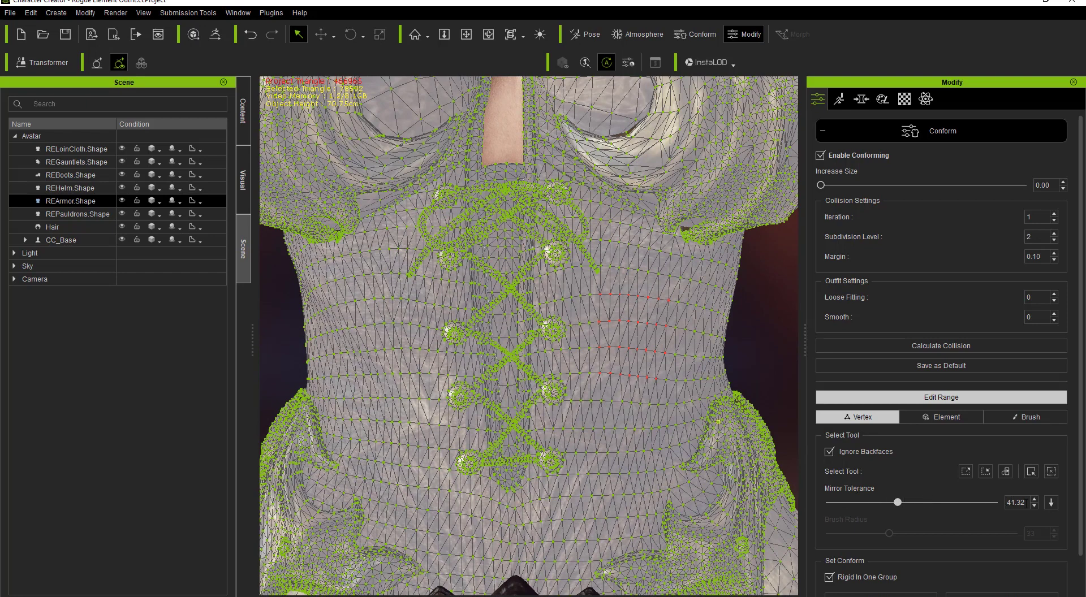
Step: Set Mirror Tolerance to 0.01 and mirror the selection onto the left side
{"action": "double_click", "coordinate": [1016, 502]}
{"action": "type", "text": "0.01"}
{"action": "key", "text": "Return"}
{"action": "left_click", "coordinate": [1056, 504]}
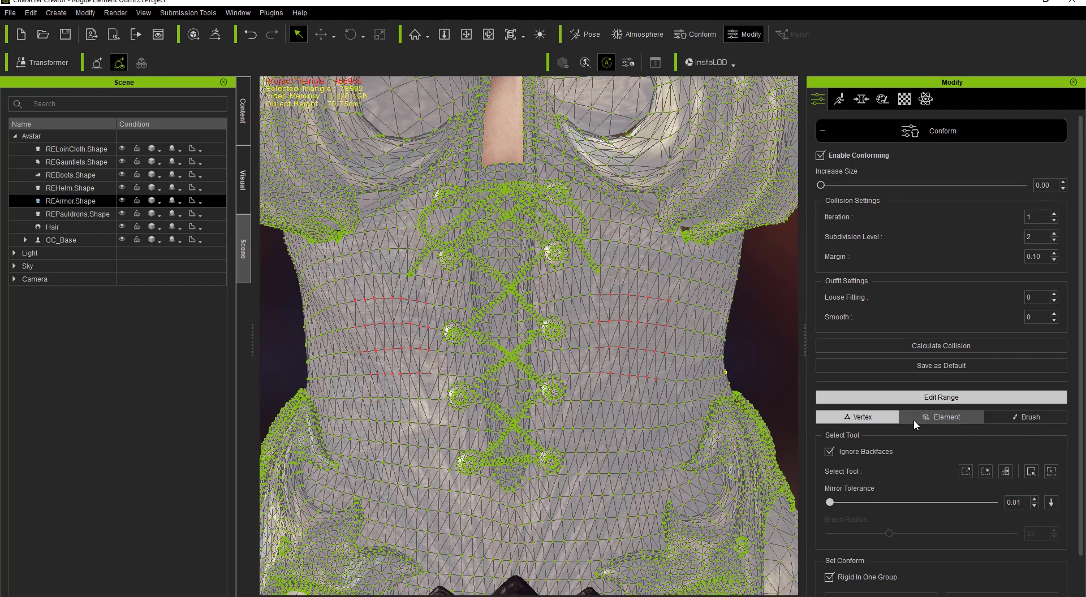
Step: Switch to brush selection at radius 8 and paint curved rows of upper and lower abdomen vertices on the corset's right front
{"action": "left_click", "coordinate": [1025, 419]}
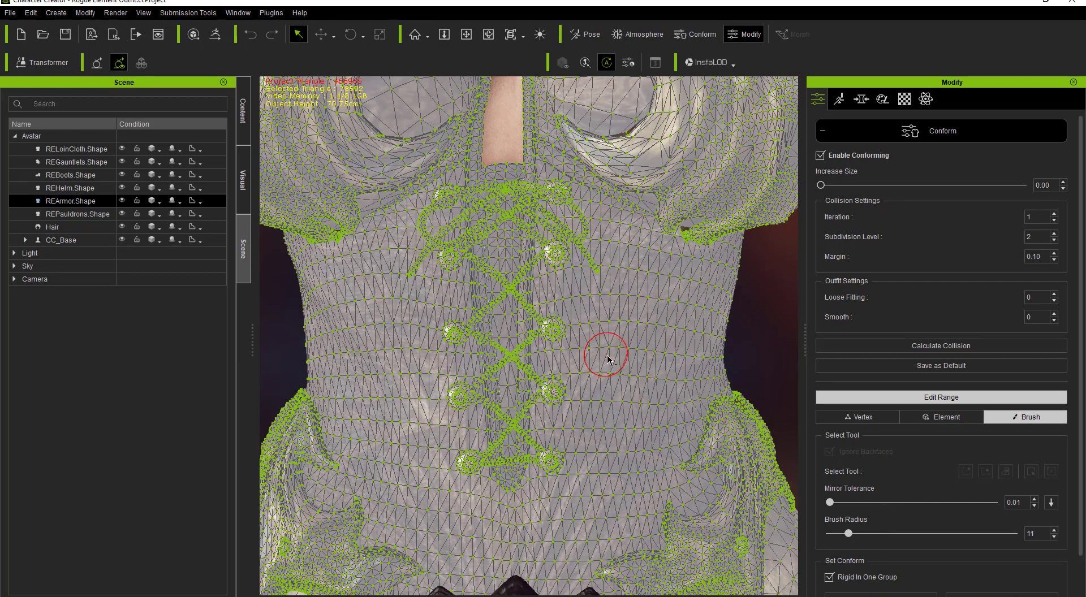
{"action": "mouse_move", "coordinate": [607, 349]}
{"action": "left_mouse_down", "text": "ctrl"}
{"action": "mouse_move", "coordinate": [607, 321]}
{"action": "mouse_move", "coordinate": [608, 368]}
{"action": "left_mouse_up", "text": "ctrl"}
{"action": "scroll", "coordinate": [608, 368], "scroll_direction": "up", "scroll_amount": 10, "text": "ctrl"}
{"action": "scroll", "coordinate": [608, 357], "scroll_direction": "down", "scroll_amount": 6, "text": "ctrl"}
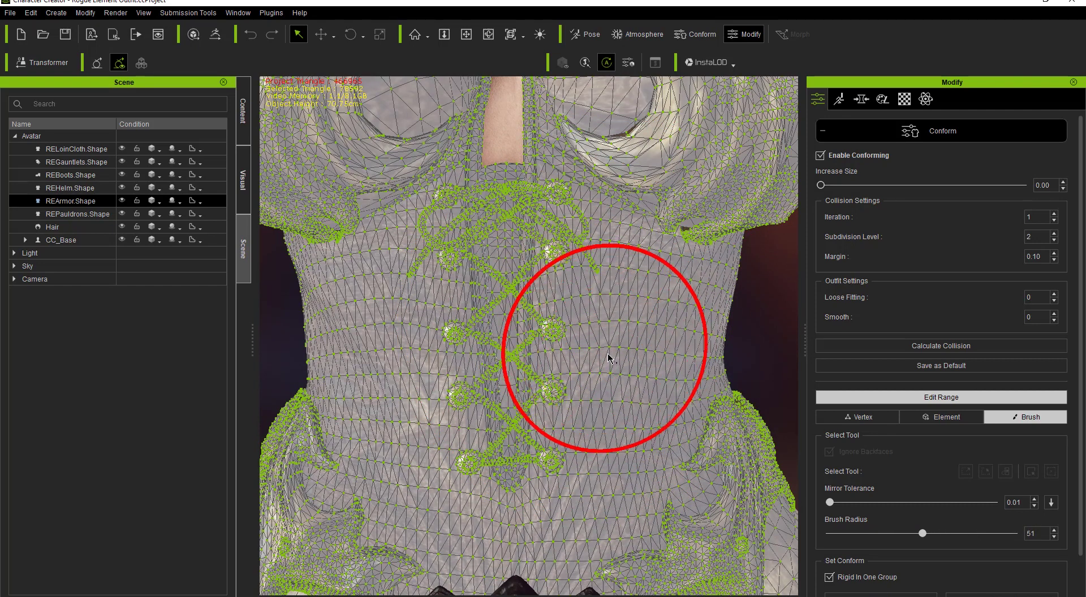
{"action": "scroll", "coordinate": [609, 367], "scroll_direction": "up", "scroll_amount": 9, "text": "ctrl"}
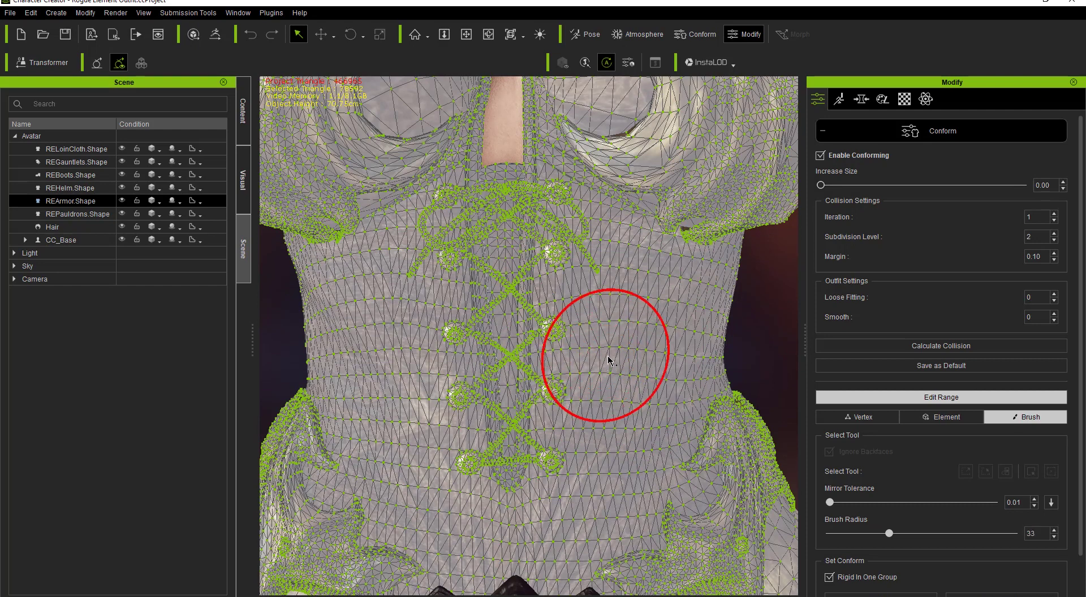
{"action": "scroll", "coordinate": [609, 363], "scroll_direction": "down", "scroll_amount": 6, "text": "ctrl"}
{"action": "scroll", "coordinate": [608, 367], "scroll_direction": "down", "scroll_amount": 4, "text": "ctrl"}
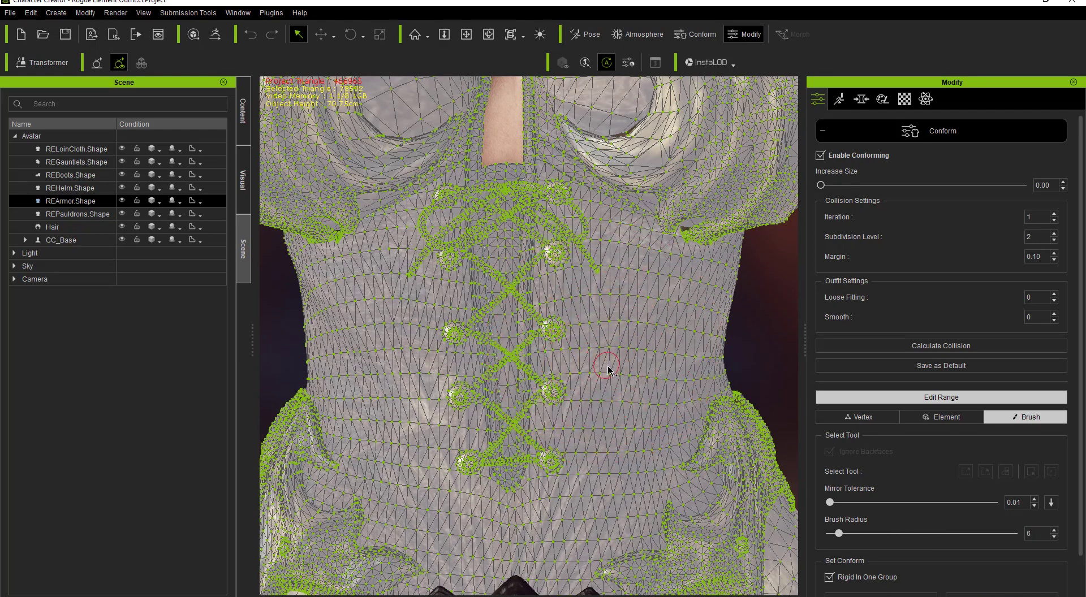
{"action": "scroll", "coordinate": [608, 366], "scroll_direction": "up", "scroll_amount": 1, "text": "ctrl"}
{"action": "mouse_move", "coordinate": [599, 368]}
{"action": "left_mouse_down"}
{"action": "mouse_move", "coordinate": [621, 396]}
{"action": "mouse_move", "coordinate": [650, 381]}
{"action": "mouse_move", "coordinate": [633, 376]}
{"action": "mouse_move", "coordinate": [622, 389]}
{"action": "mouse_move", "coordinate": [629, 437]}
{"action": "mouse_move", "coordinate": [667, 381]}
{"action": "mouse_move", "coordinate": [645, 417]}
{"action": "mouse_move", "coordinate": [611, 432]}
{"action": "mouse_move", "coordinate": [589, 408]}
{"action": "mouse_move", "coordinate": [595, 366]}
{"action": "mouse_move", "coordinate": [634, 327]}
{"action": "mouse_move", "coordinate": [649, 380]}
{"action": "mouse_move", "coordinate": [664, 375]}
{"action": "mouse_move", "coordinate": [667, 352]}
{"action": "left_mouse_up"}
{"action": "mouse_move", "coordinate": [656, 403]}
{"action": "left_mouse_down"}
{"action": "mouse_move", "coordinate": [650, 444]}
{"action": "mouse_move", "coordinate": [626, 451]}
{"action": "mouse_move", "coordinate": [589, 436]}
{"action": "mouse_move", "coordinate": [594, 428]}
{"action": "left_mouse_up"}
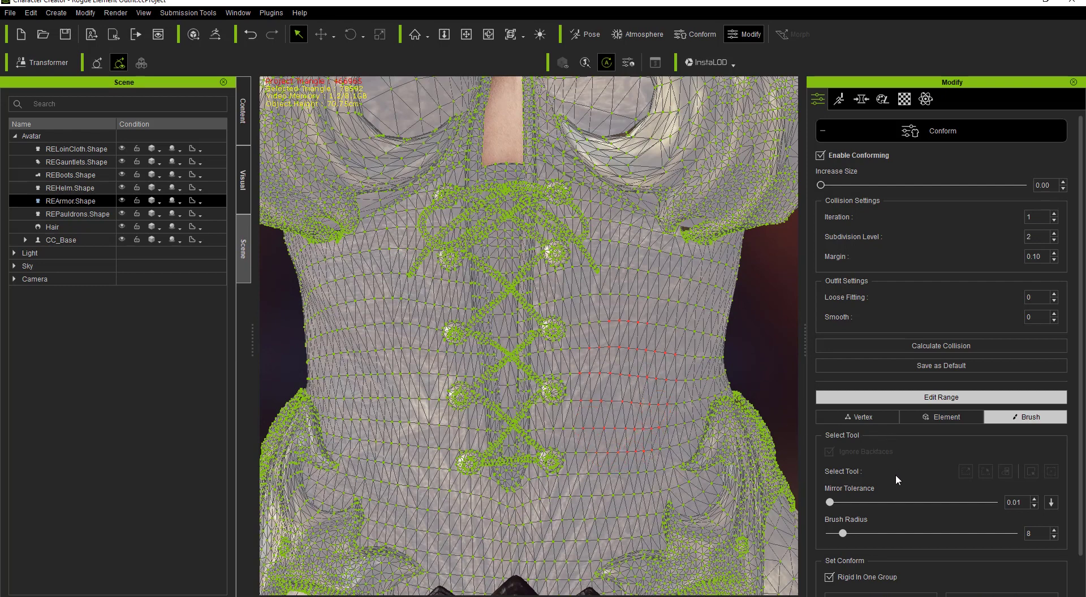
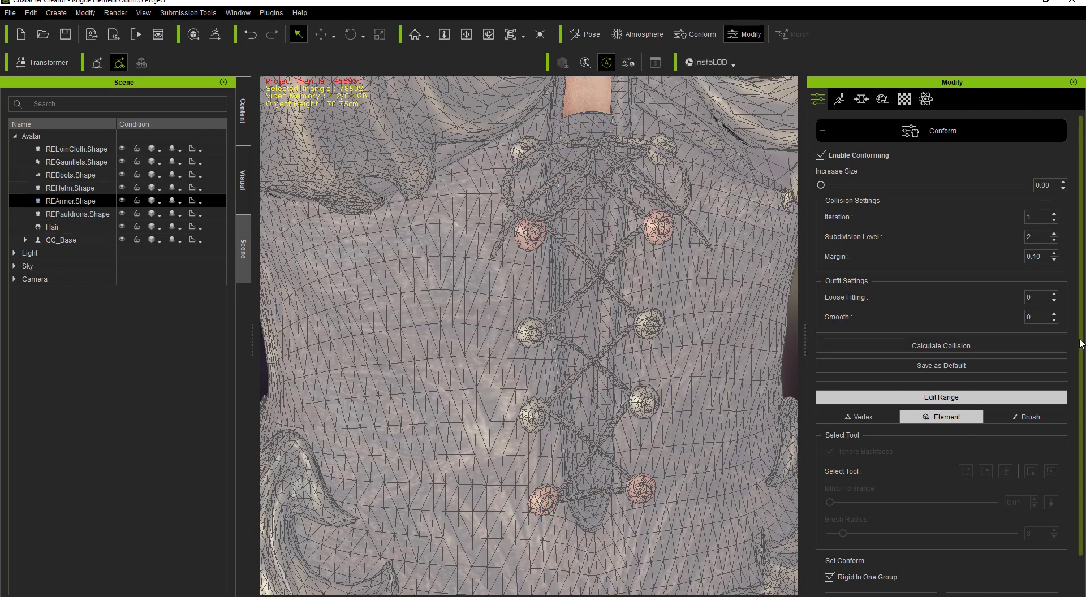
Step: Set the four picked upper and bottom lacing buttons non-conforming, then bring up the Morph sliders
{"action": "scroll", "coordinate": [1080, 342], "scroll_direction": "down", "scroll_amount": 2}
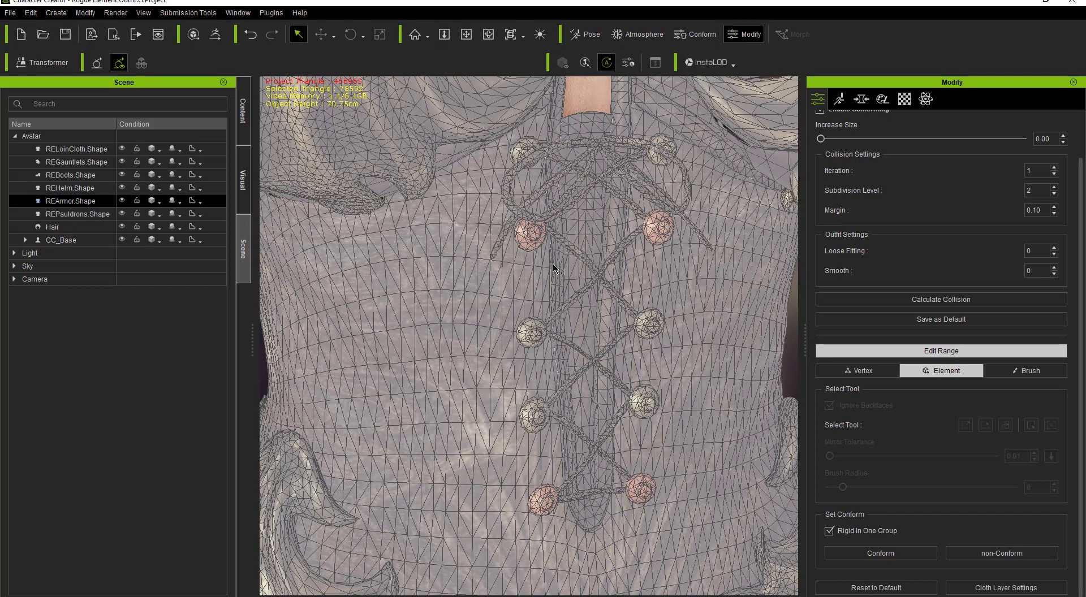
{"action": "left_click", "coordinate": [1010, 552]}
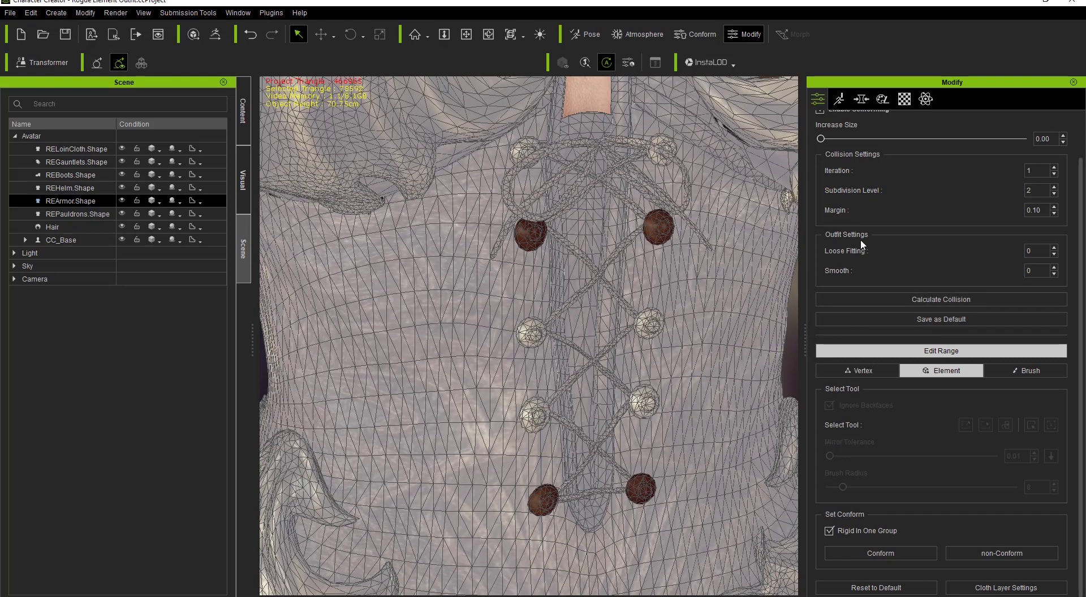
{"action": "left_click", "coordinate": [858, 100]}
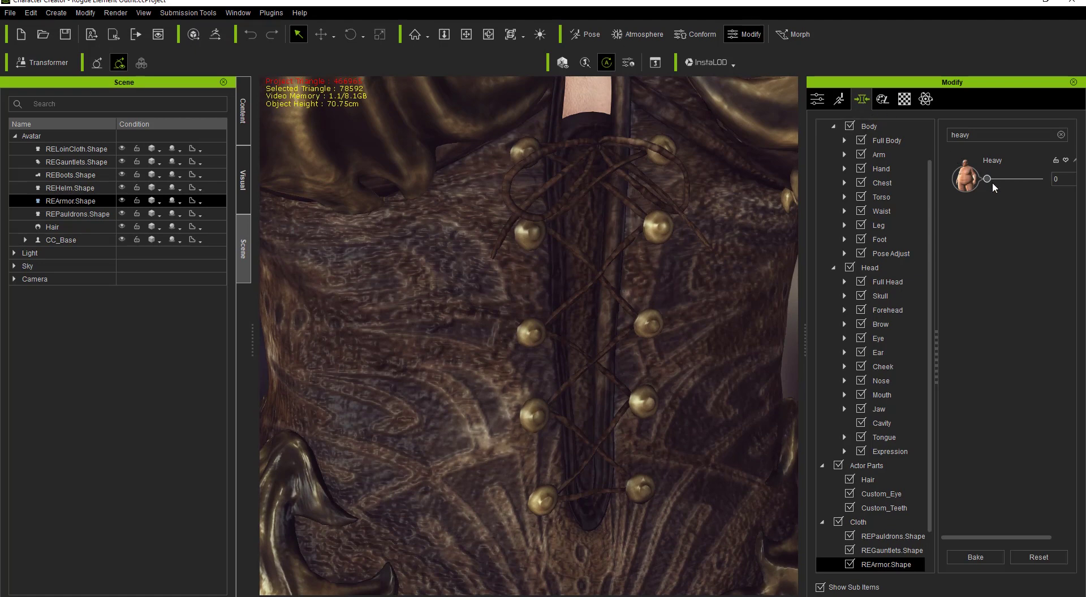
{"action": "scroll", "coordinate": [632, 261], "scroll_direction": "down", "scroll_amount": 3}
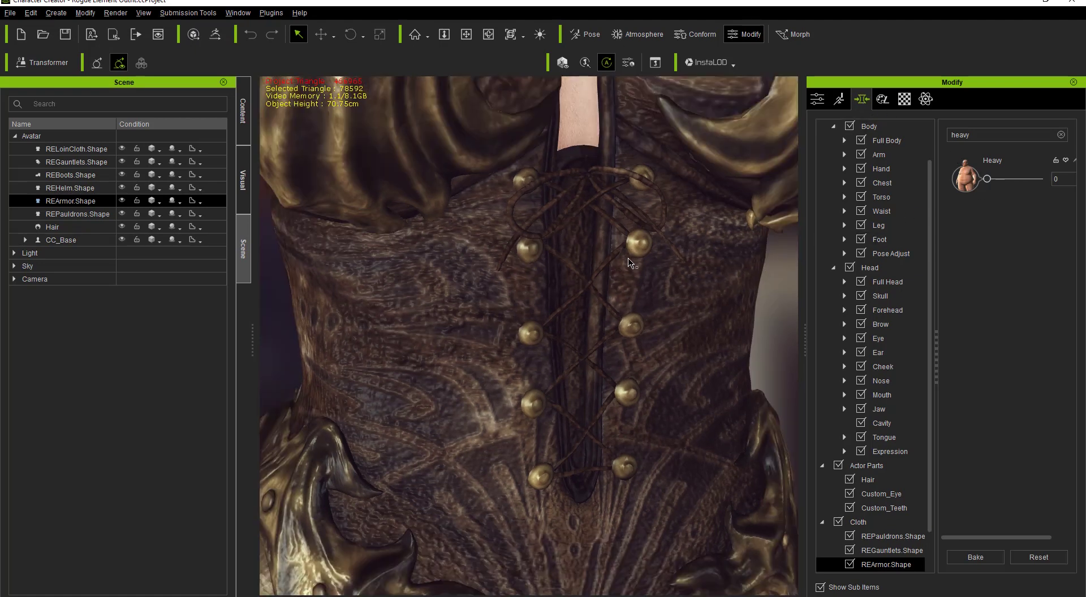
{"action": "right_click_drag", "start_coordinate": [616, 354], "coordinate": [621, 353]}
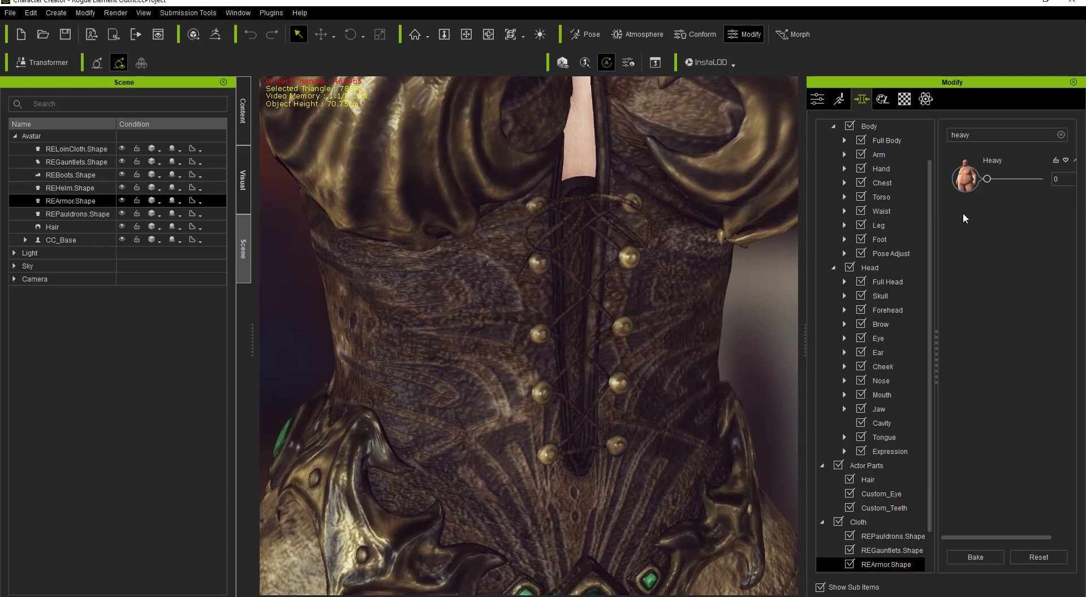
{"action": "left_click_drag", "start_coordinate": [988, 180], "coordinate": [1000, 182]}
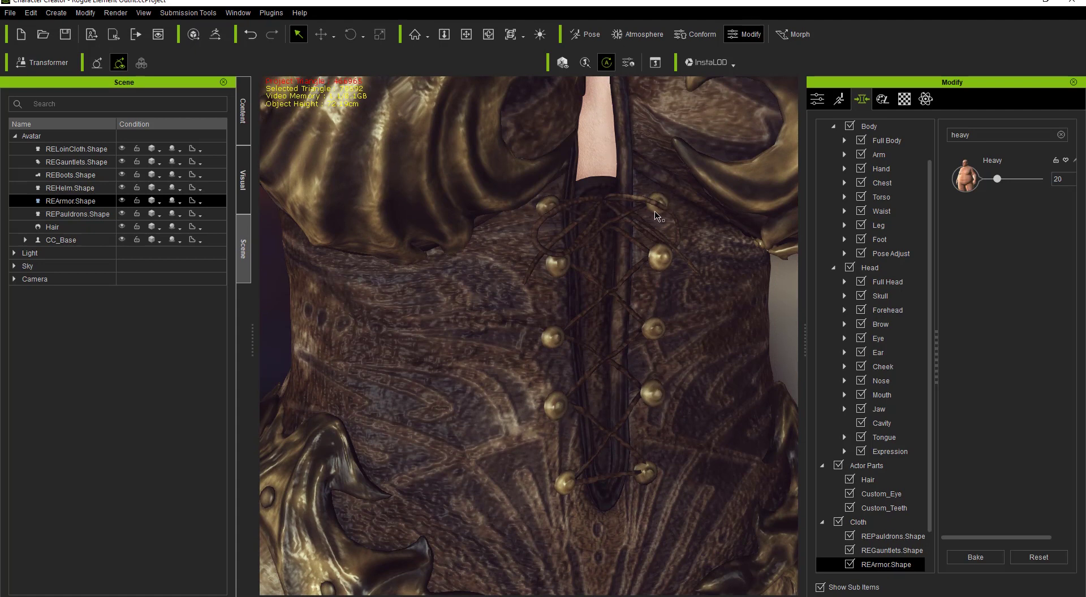
{"action": "left_click_drag", "start_coordinate": [998, 180], "coordinate": [986, 181]}
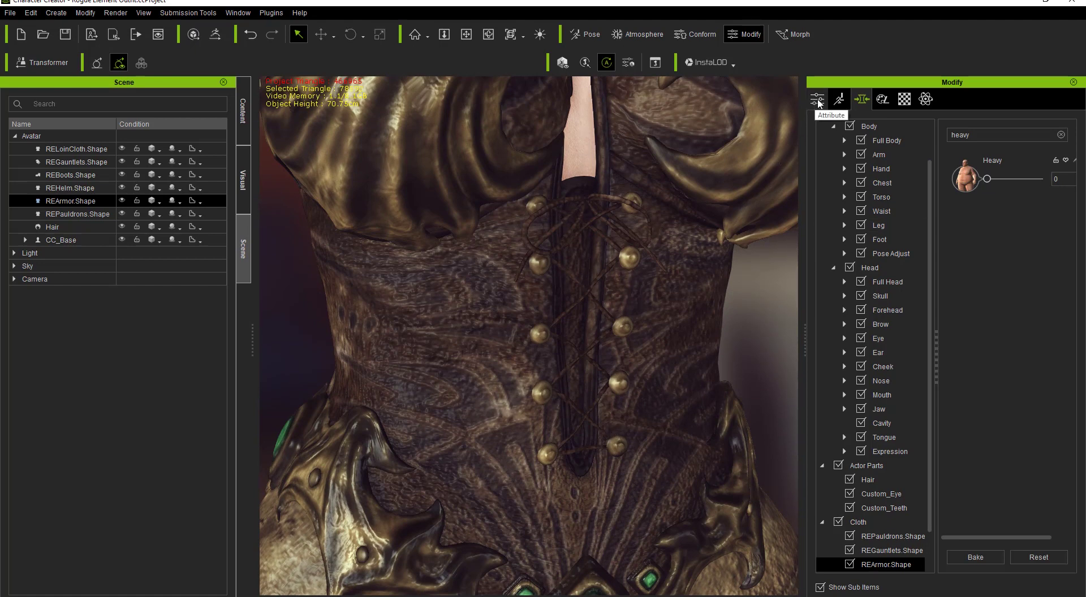
Step: Open the armor's Conform settings with Edit Range active in Element mode
{"action": "left_click", "coordinate": [817, 102]}
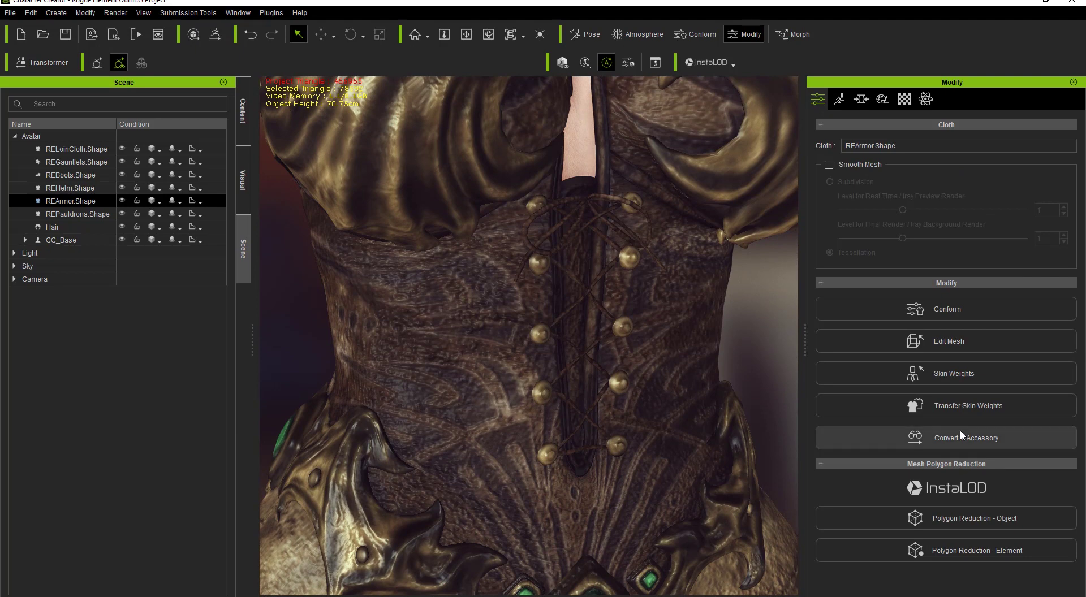
{"action": "left_click", "coordinate": [950, 310]}
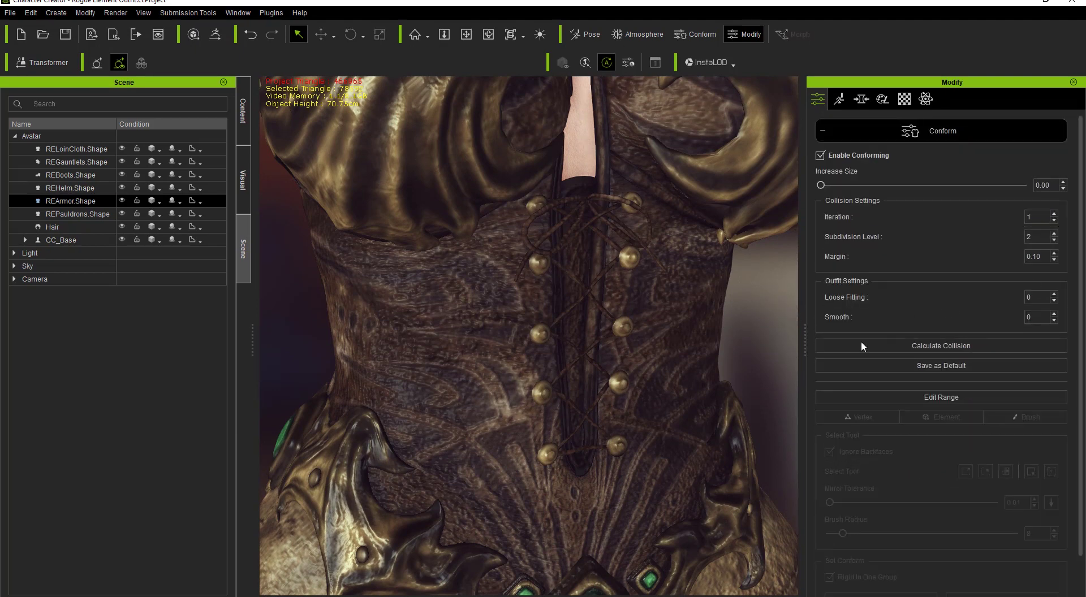
{"action": "left_click", "coordinate": [944, 400]}
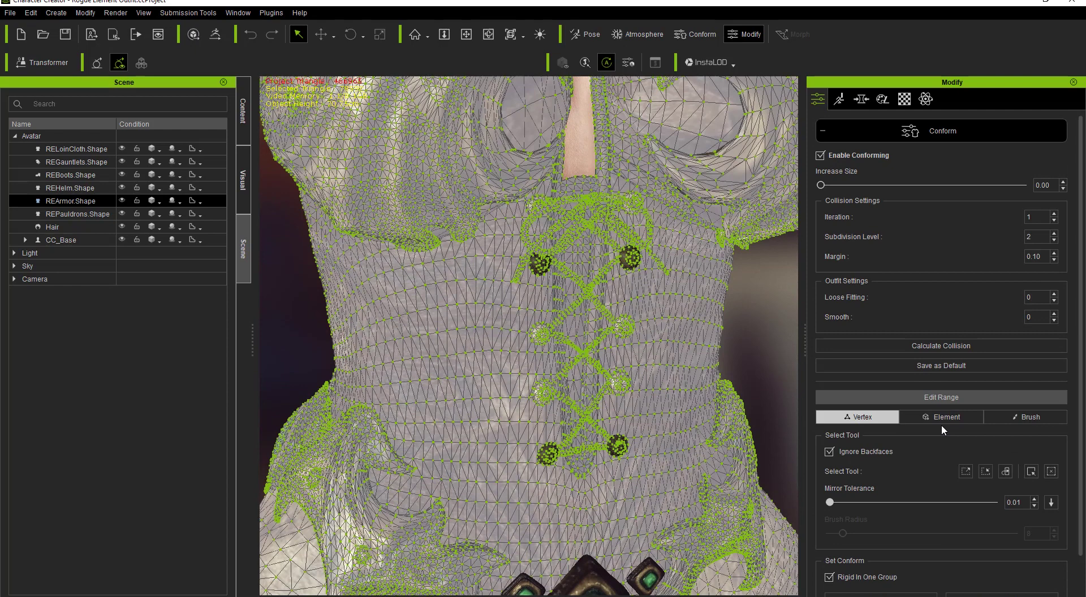
{"action": "left_click", "coordinate": [944, 398]}
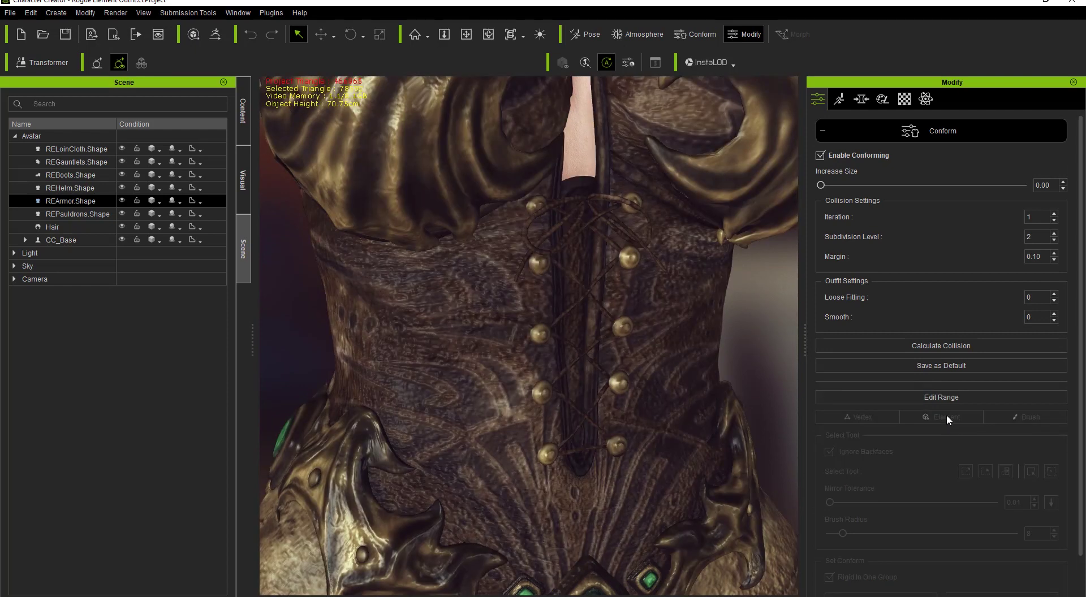
{"action": "left_click", "coordinate": [947, 398]}
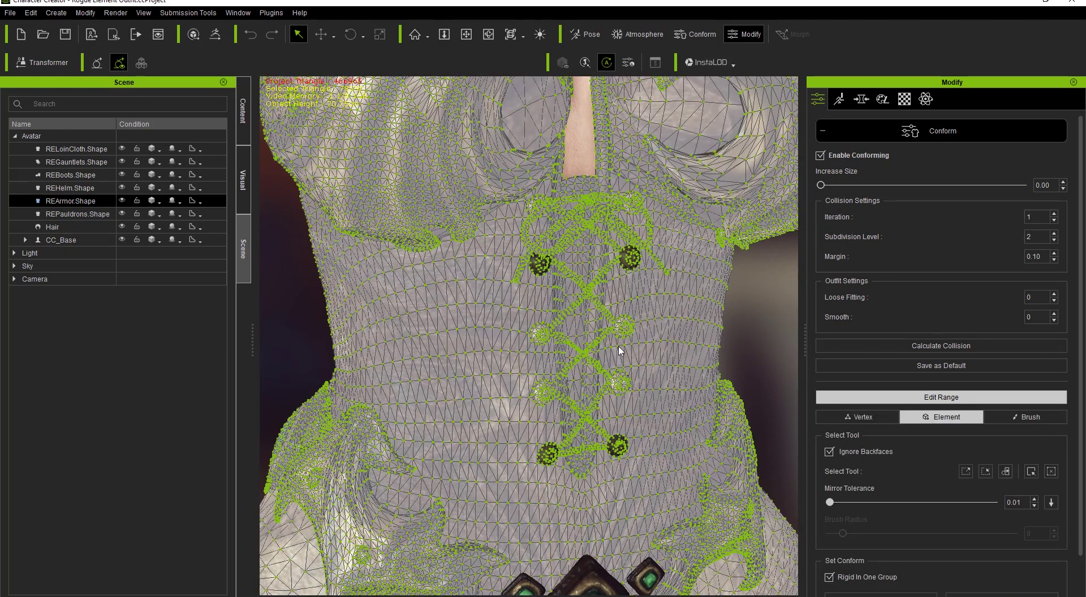
{"action": "left_click", "coordinate": [620, 339]}
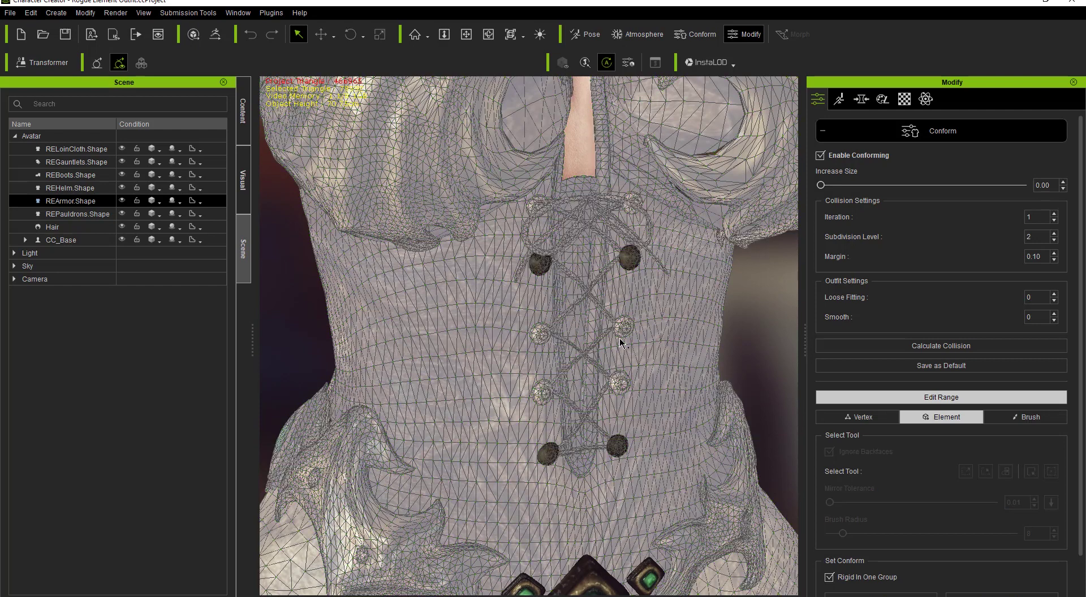
Step: Pick the remaining middle and top lacing buttons on both sides and set them non-conforming
{"action": "left_click", "coordinate": [625, 264]}
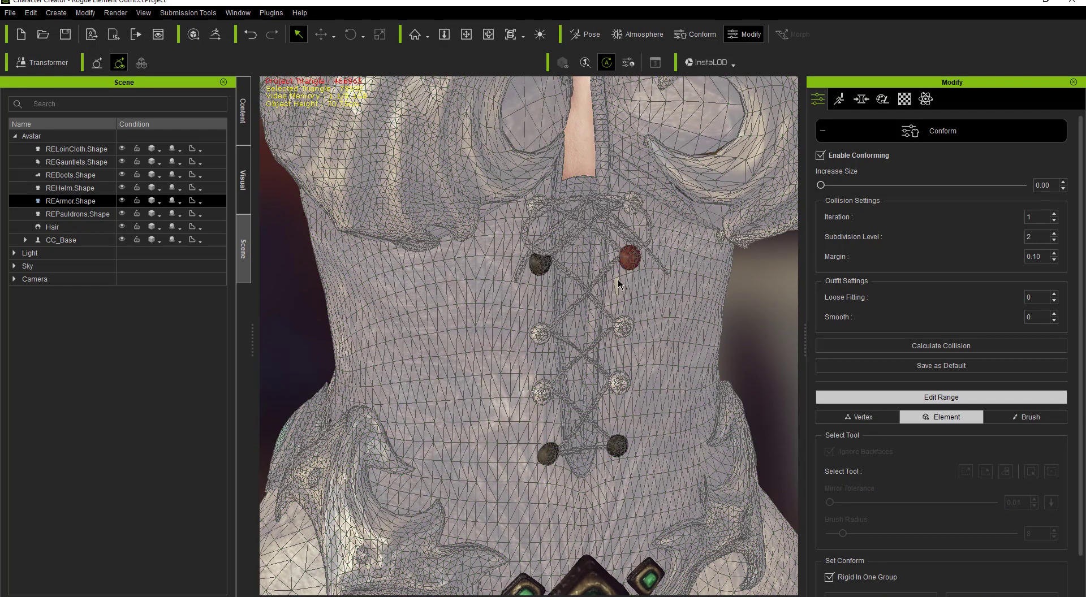
{"action": "left_click", "coordinate": [544, 269], "text": "ctrl"}
{"action": "left_click", "coordinate": [542, 334], "text": "ctrl"}
{"action": "left_click", "coordinate": [622, 384], "text": "ctrl"}
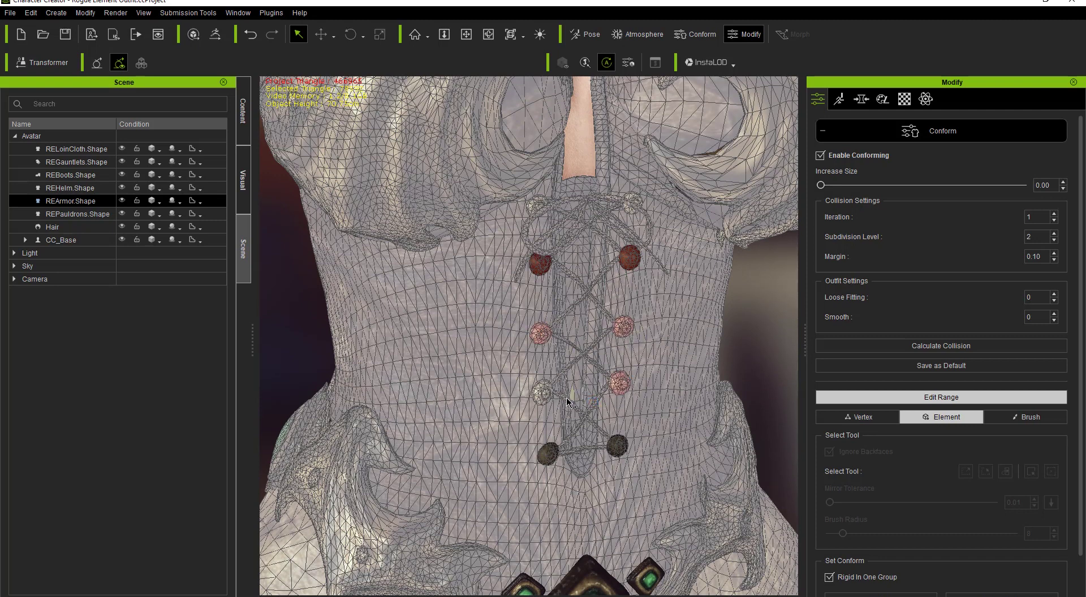
{"action": "left_click", "coordinate": [546, 456], "text": "ctrl"}
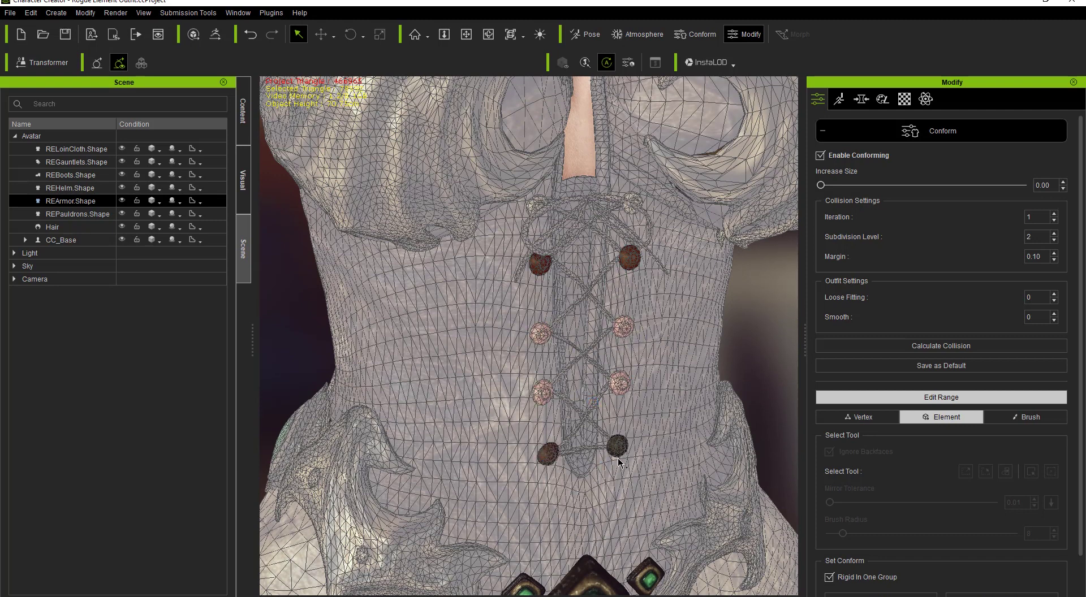
{"action": "left_click", "coordinate": [637, 198], "text": "ctrl"}
{"action": "left_click", "coordinate": [534, 206], "text": "ctrl"}
{"action": "left_click_drag", "start_coordinate": [1081, 474], "coordinate": [1081, 524]}
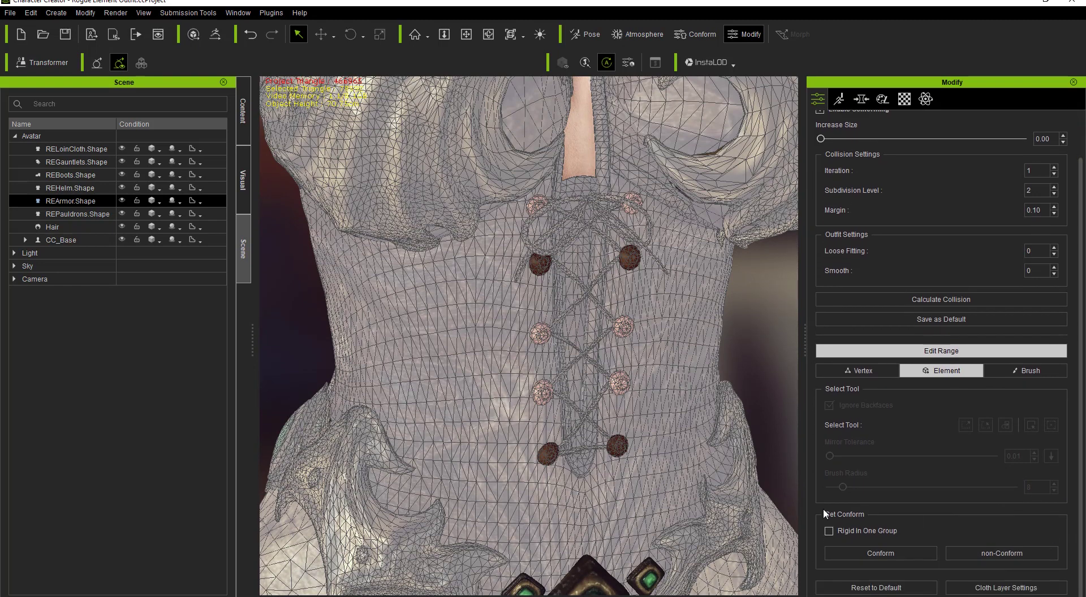
{"action": "left_click", "coordinate": [1005, 552]}
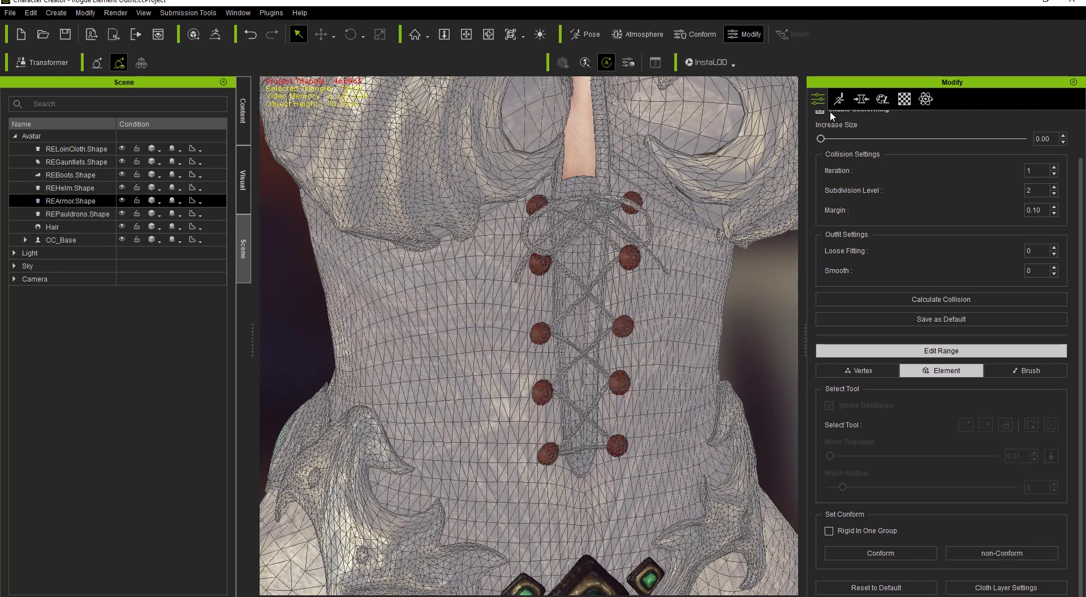
Step: Raise the Heavy morph in stages from 13 up to 46 while watching the corset
{"action": "left_click", "coordinate": [860, 102]}
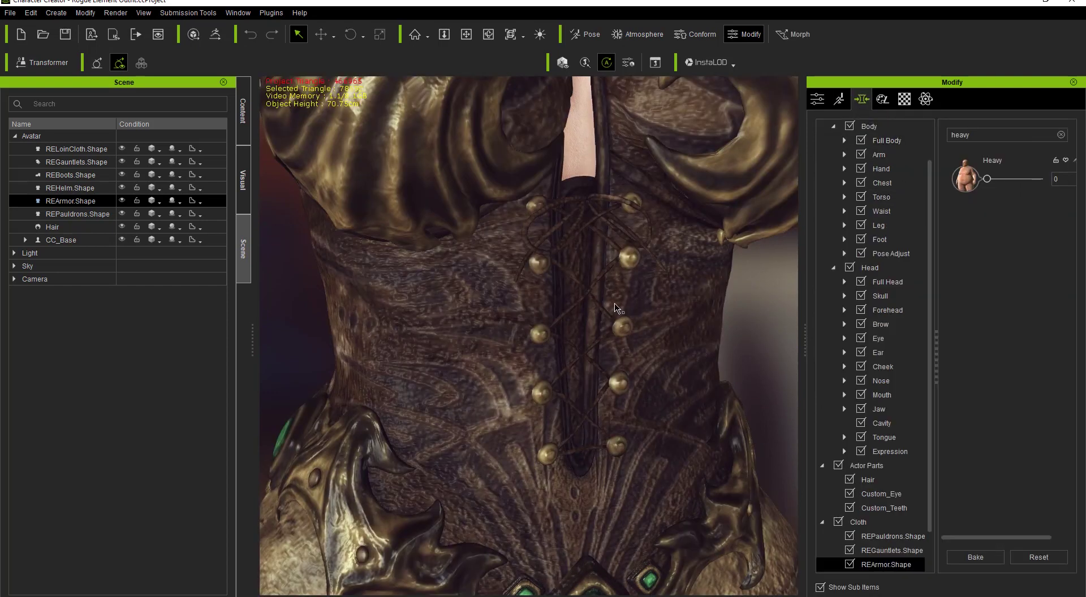
{"action": "right_click_drag", "start_coordinate": [661, 311], "coordinate": [664, 308]}
{"action": "middle_click_drag", "start_coordinate": [665, 309], "coordinate": [626, 301]}
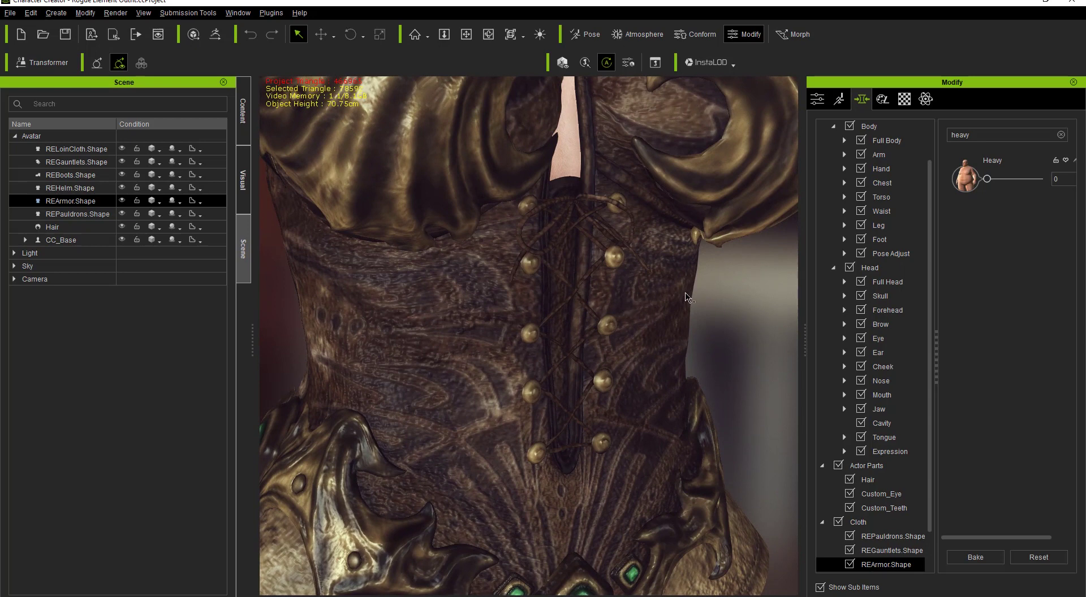
{"action": "left_click", "coordinate": [994, 180]}
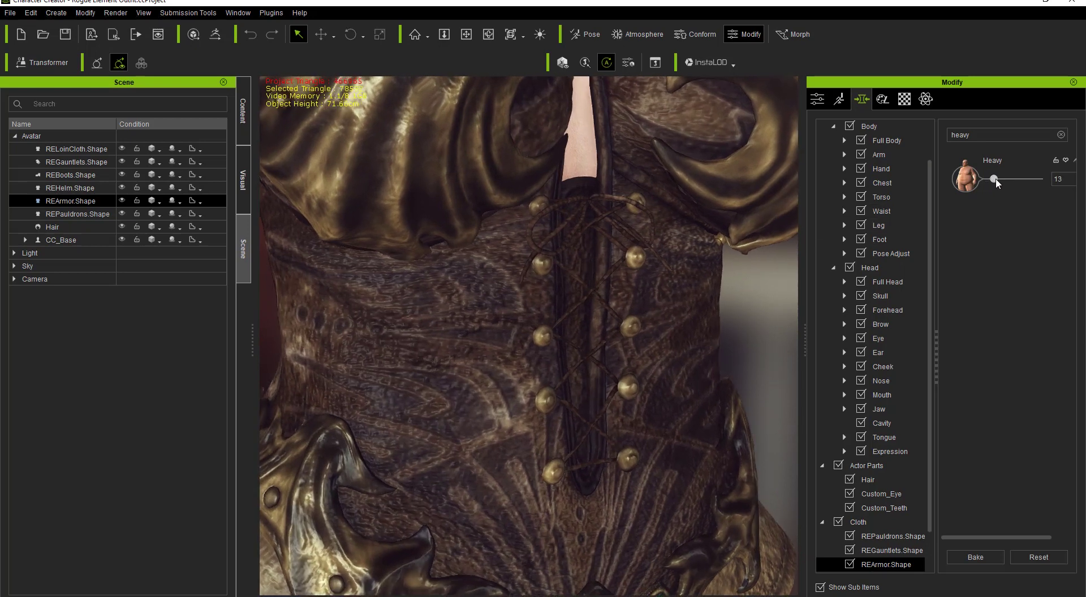
{"action": "left_click_drag", "start_coordinate": [998, 178], "coordinate": [1000, 181]}
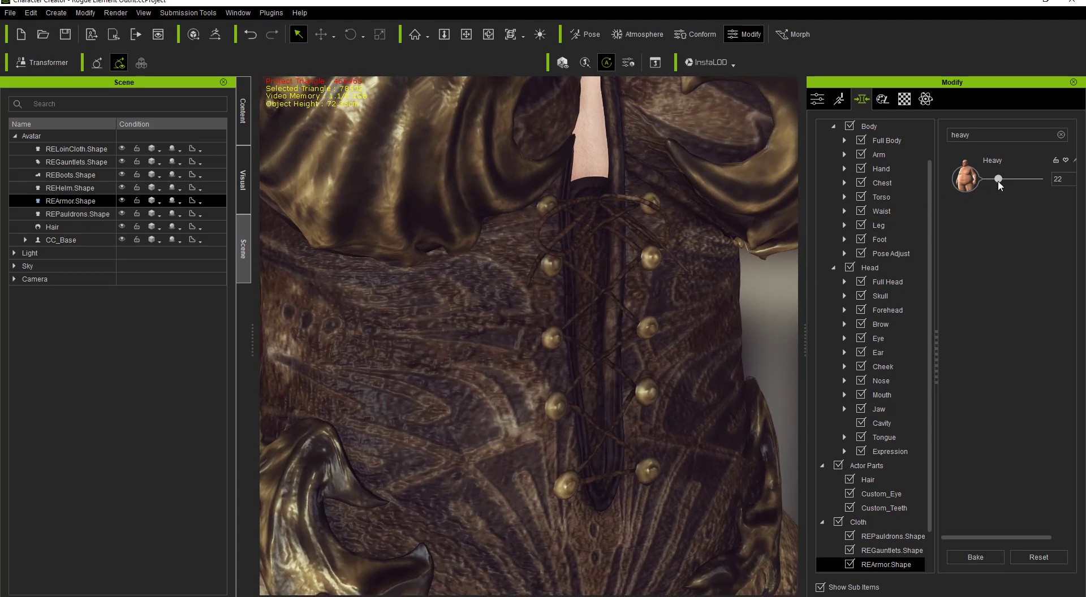
{"action": "left_click_drag", "start_coordinate": [999, 182], "coordinate": [1000, 182]}
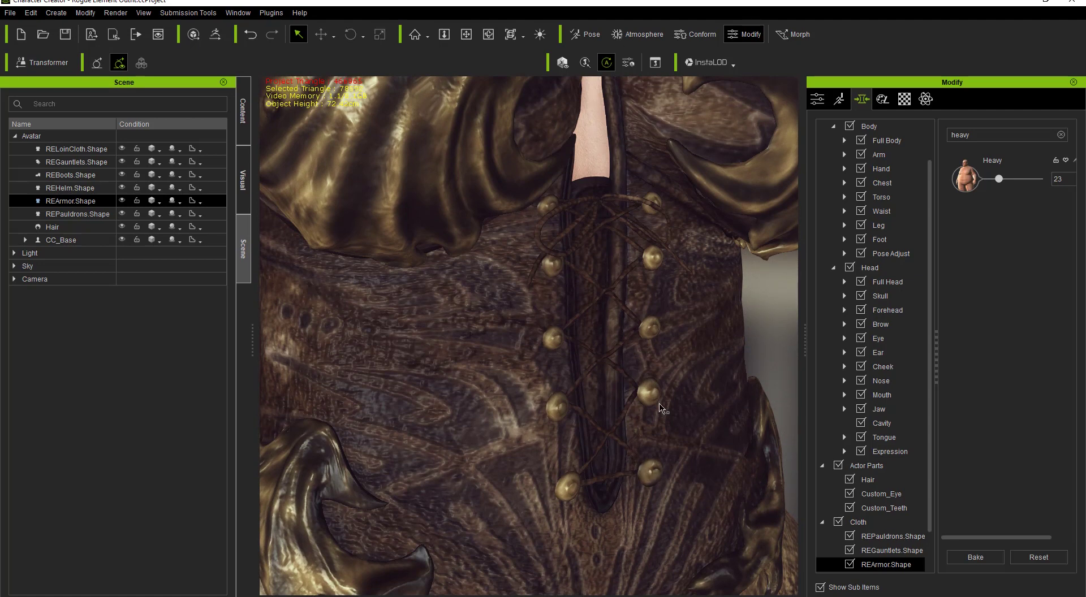
{"action": "left_click", "coordinate": [1000, 178]}
{"action": "left_click_drag", "start_coordinate": [1012, 183], "coordinate": [1012, 183]}
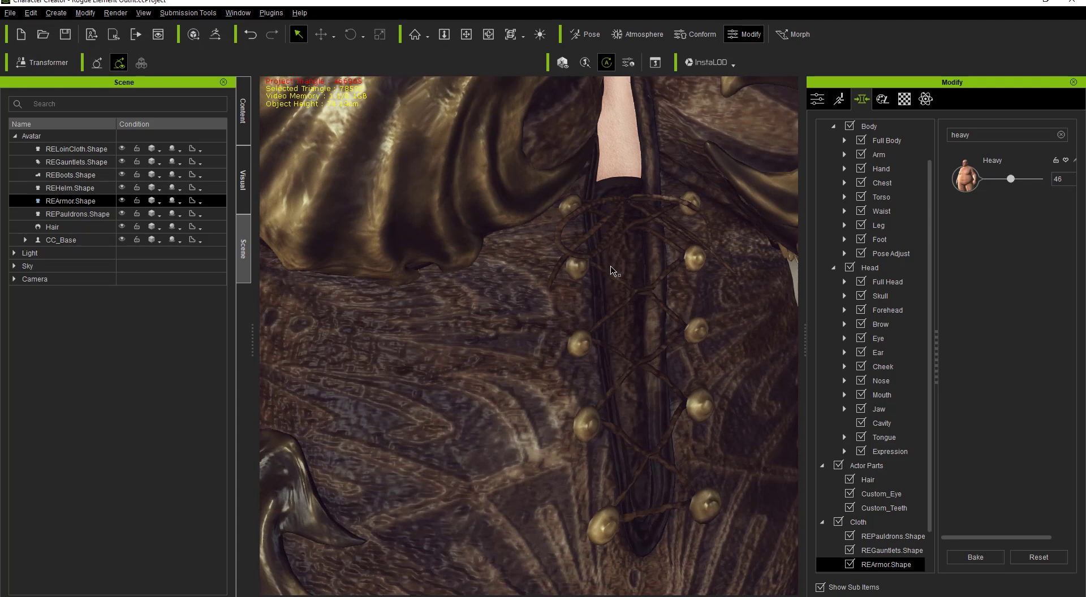
Step: Orbit the torso to check clipping with Heavy at 36, then return Heavy to 0
{"action": "scroll", "coordinate": [613, 281], "scroll_direction": "down", "scroll_amount": 5}
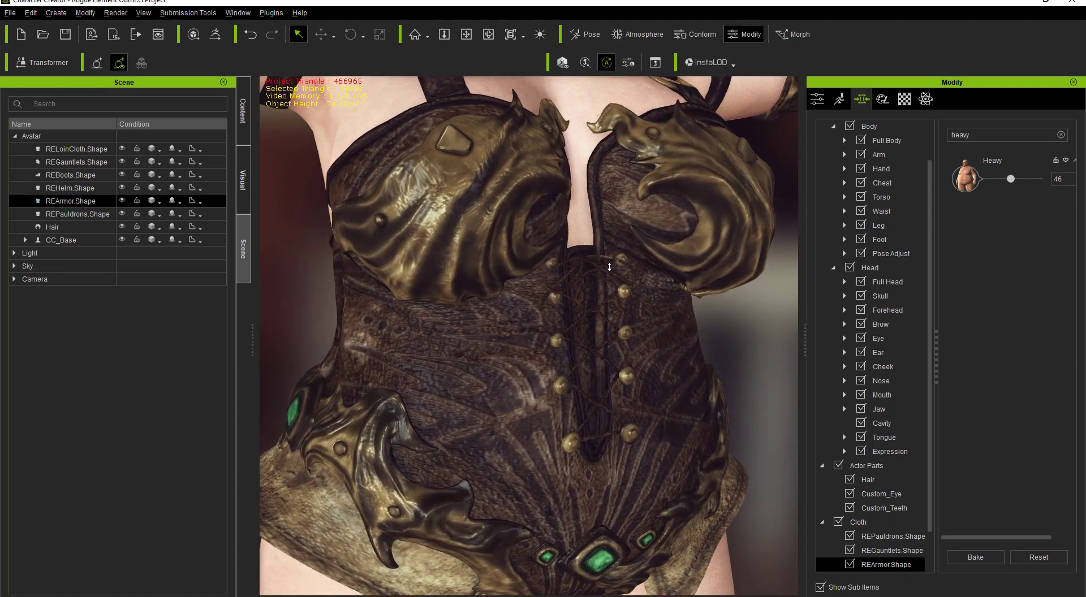
{"action": "right_click_drag", "start_coordinate": [650, 336], "coordinate": [623, 337]}
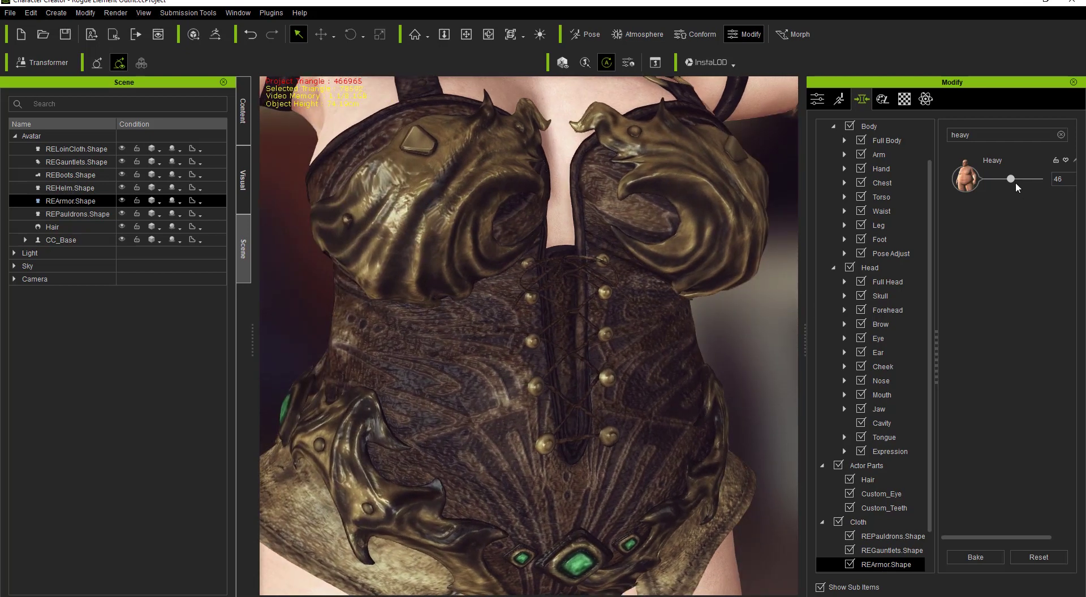
{"action": "left_click_drag", "start_coordinate": [1016, 183], "coordinate": [968, 186]}
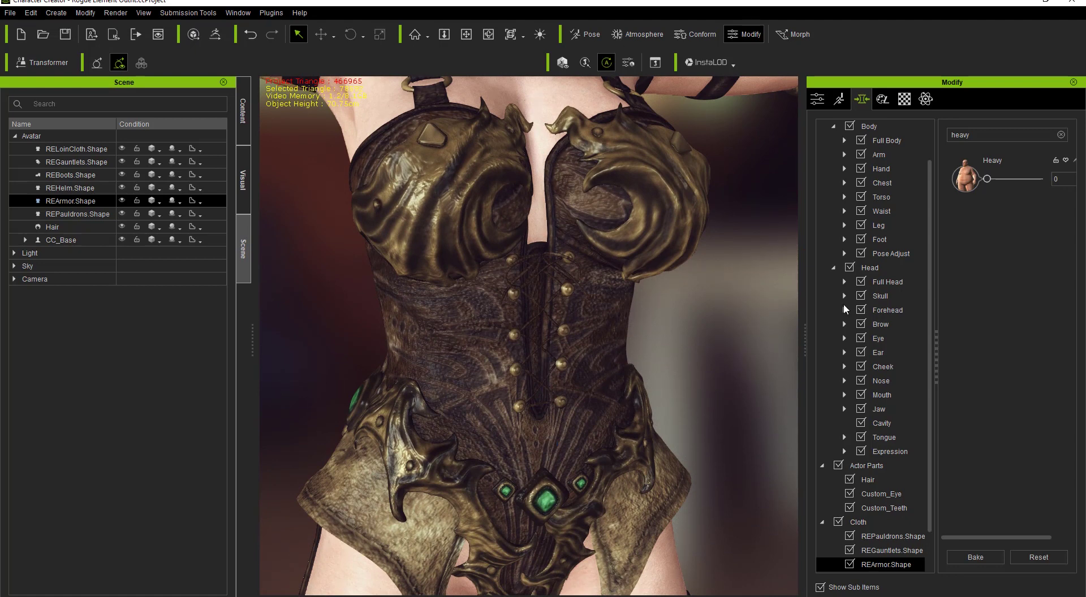
{"action": "left_click_drag", "start_coordinate": [988, 179], "coordinate": [1007, 180]}
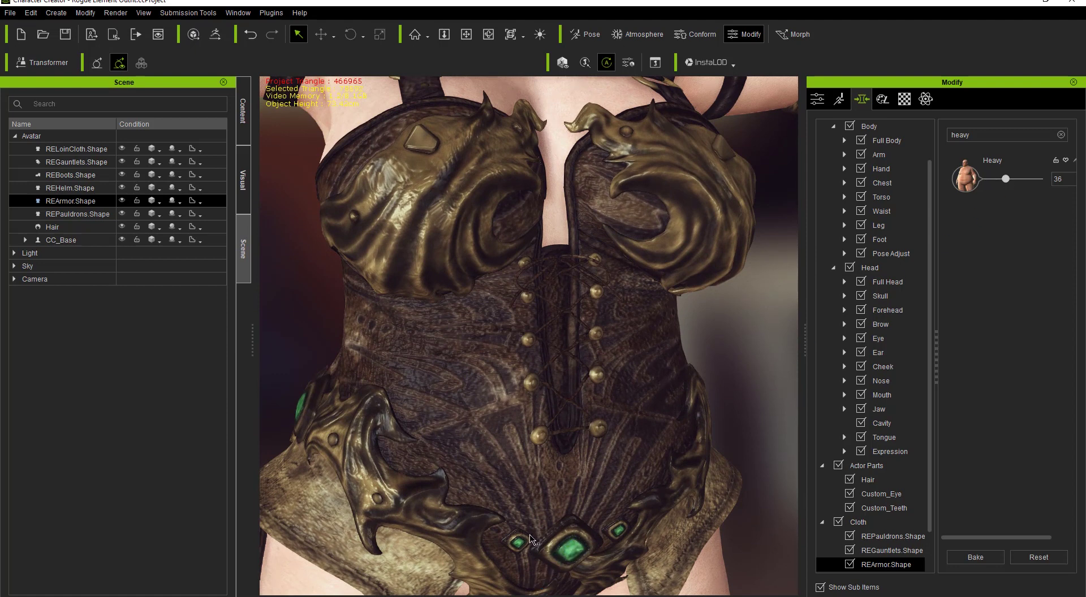
{"action": "right_click_drag", "start_coordinate": [405, 452], "coordinate": [512, 223]}
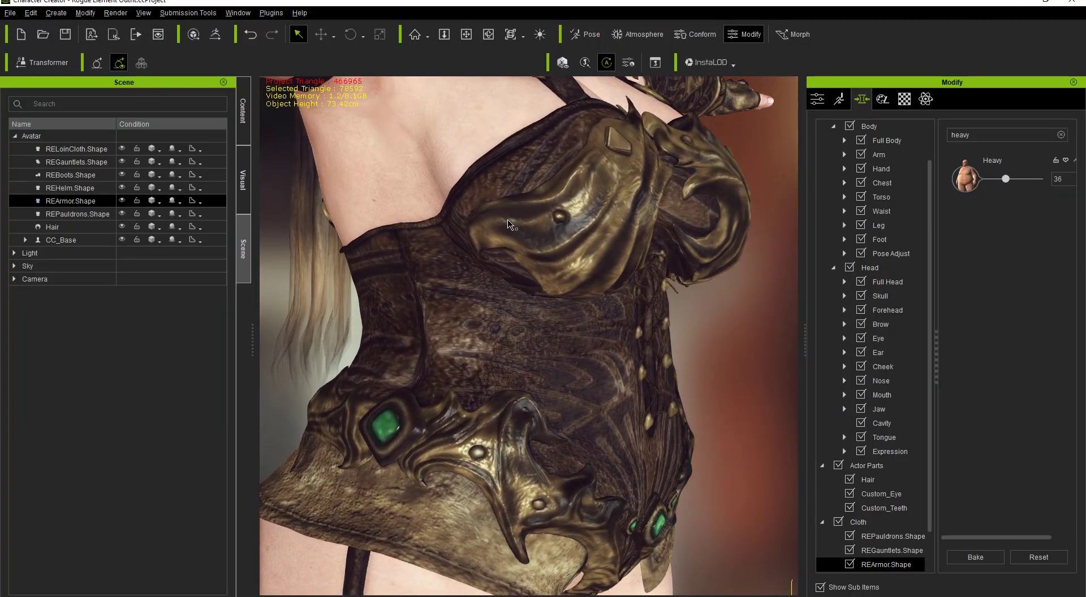
{"action": "right_click_drag", "start_coordinate": [618, 168], "coordinate": [474, 231]}
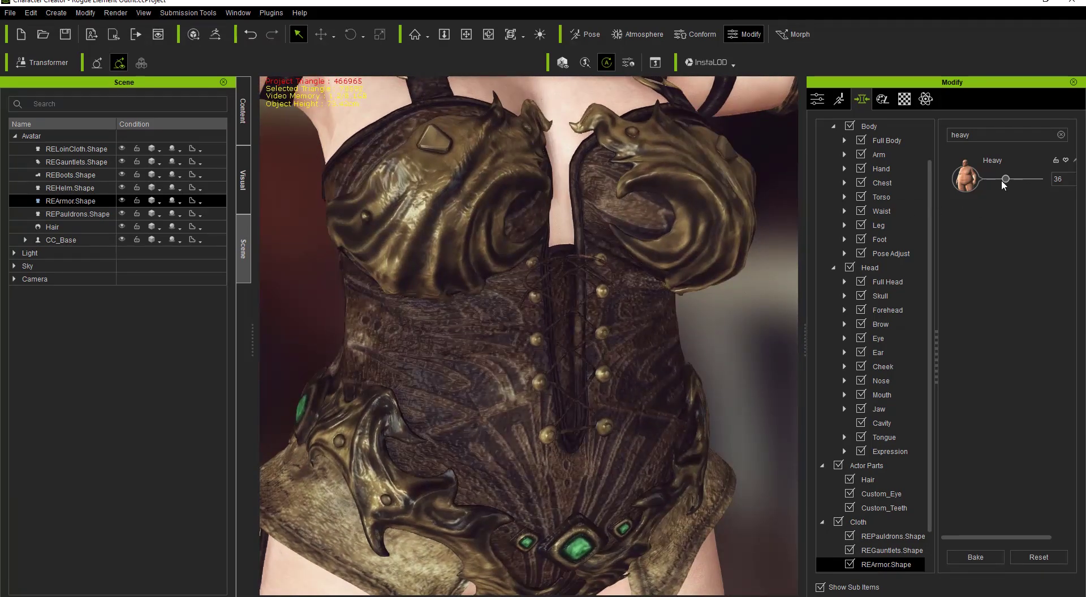
{"action": "left_click_drag", "start_coordinate": [1008, 180], "coordinate": [974, 185]}
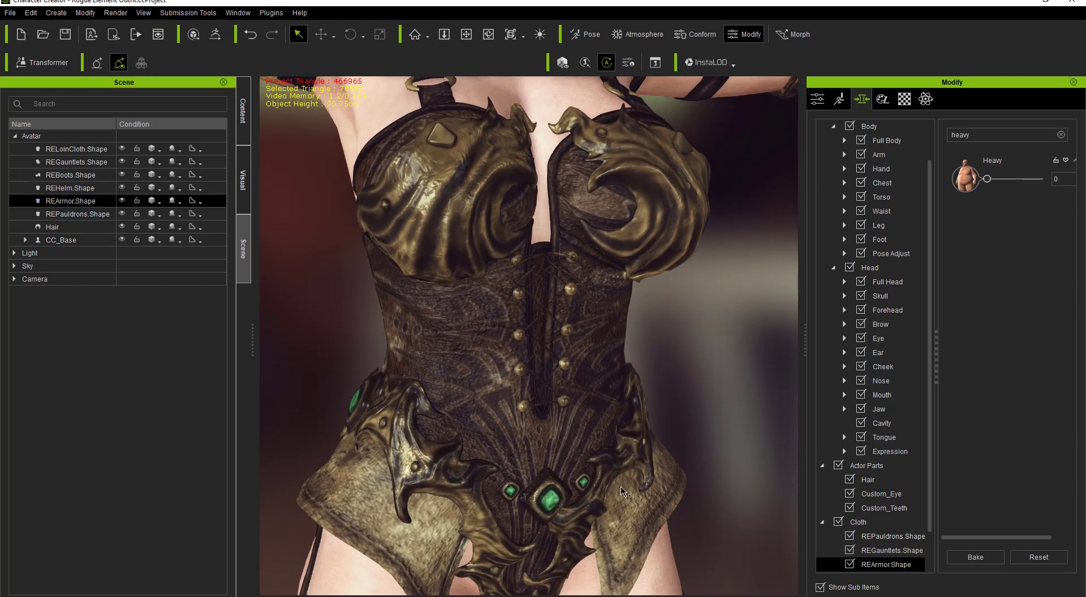
Step: Open the armour's Conform settings, clear the selection and pick the side gem
{"action": "left_click", "coordinate": [818, 101]}
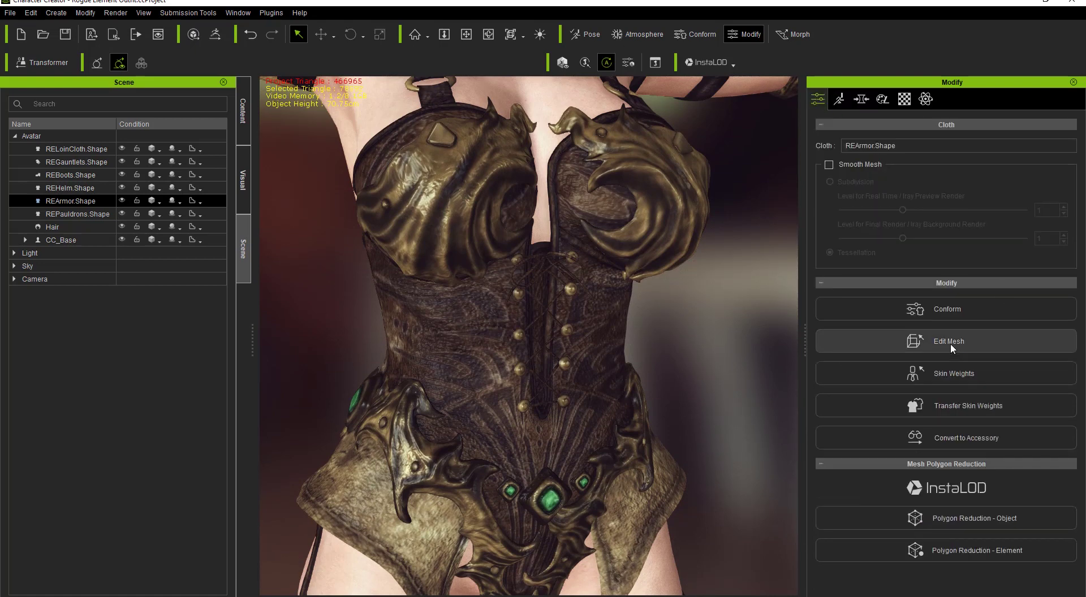
{"action": "left_click", "coordinate": [970, 311]}
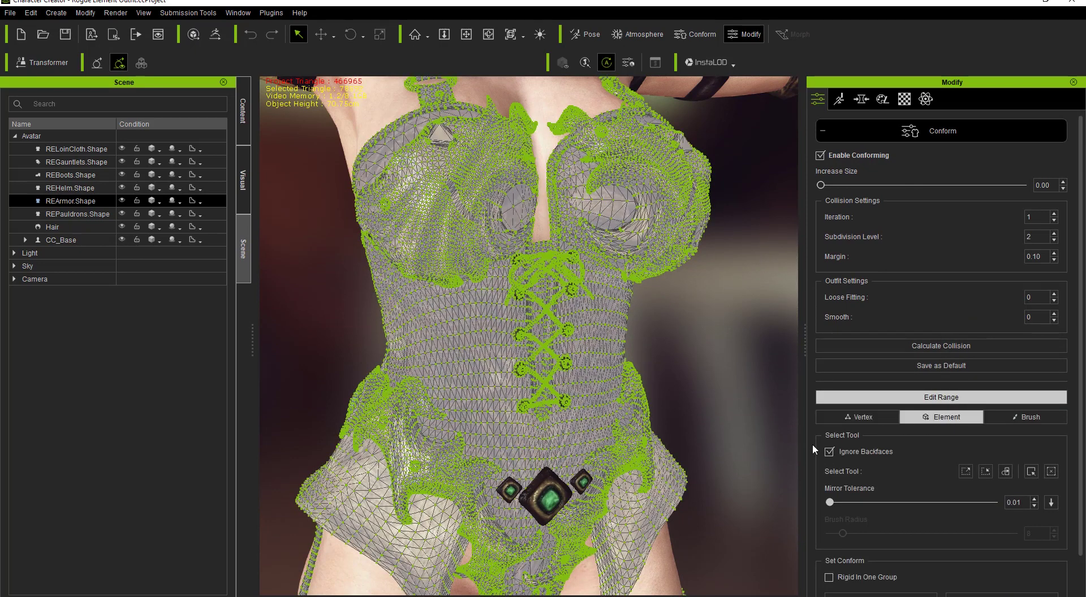
{"action": "key", "text": "Escape"}
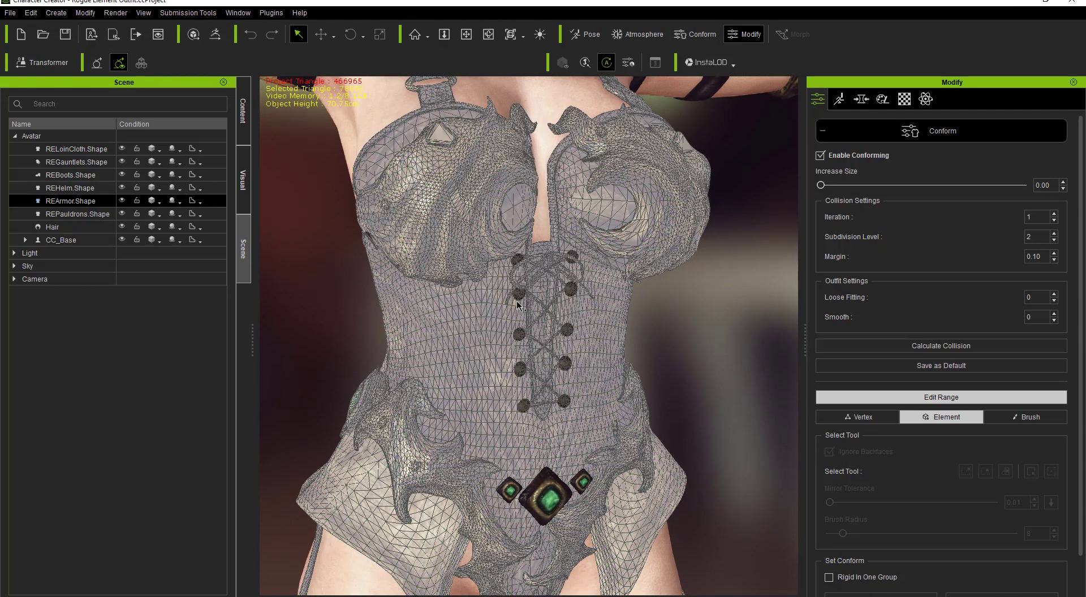
{"action": "middle_click_drag", "start_coordinate": [485, 408], "coordinate": [456, 397]}
{"action": "right_click_drag", "start_coordinate": [458, 382], "coordinate": [426, 386]}
{"action": "left_click", "coordinate": [425, 380]}
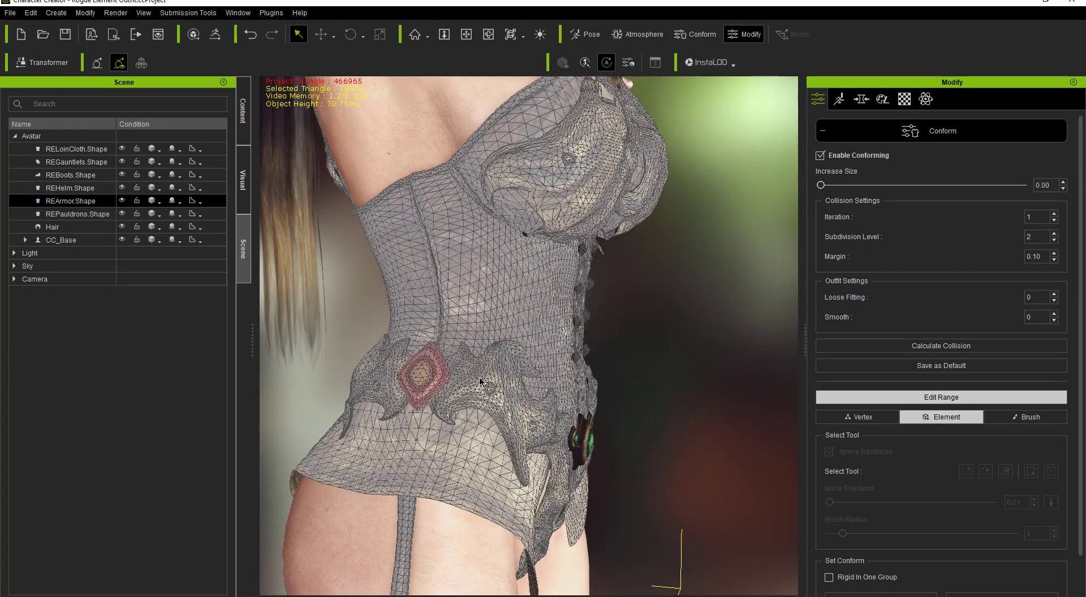
Step: Add the left breast plate, its triangular stud and the right breast plate to the selection
{"action": "right_click_drag", "start_coordinate": [650, 352], "coordinate": [277, 435]}
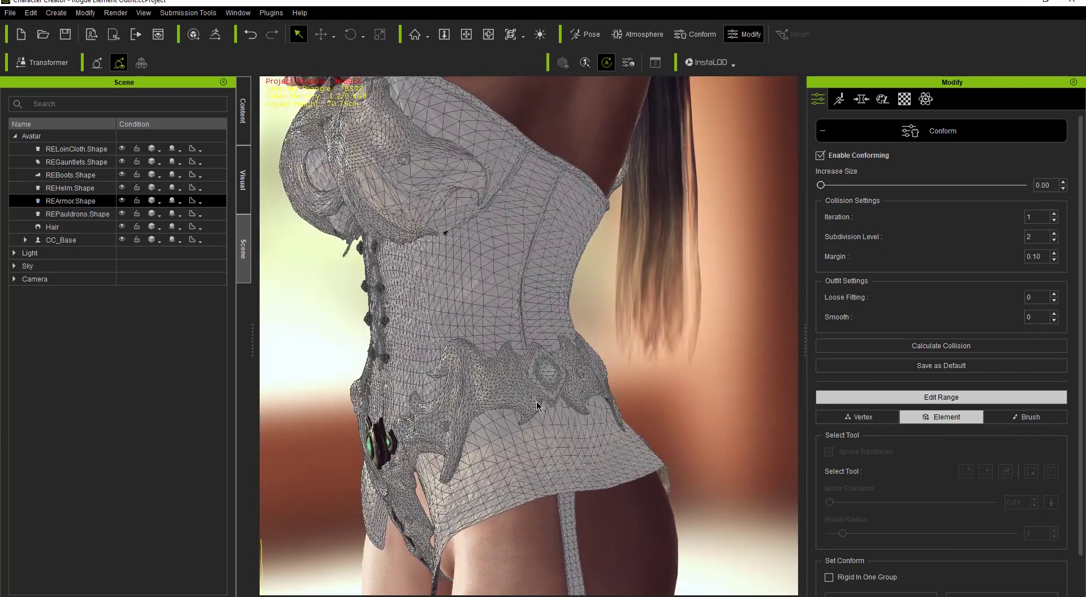
{"action": "right_click_drag", "start_coordinate": [638, 395], "coordinate": [707, 368]}
{"action": "right_click_drag", "start_coordinate": [492, 348], "coordinate": [532, 346]}
{"action": "middle_click_drag", "start_coordinate": [532, 345], "coordinate": [555, 382]}
{"action": "right_click_drag", "start_coordinate": [535, 348], "coordinate": [564, 324]}
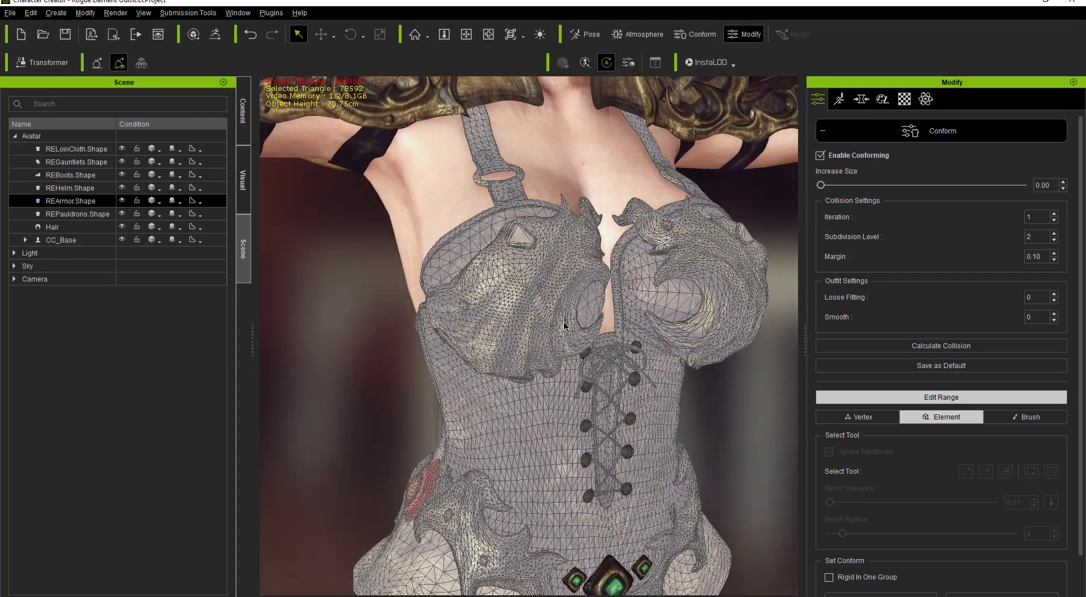
{"action": "left_click", "coordinate": [522, 290]}
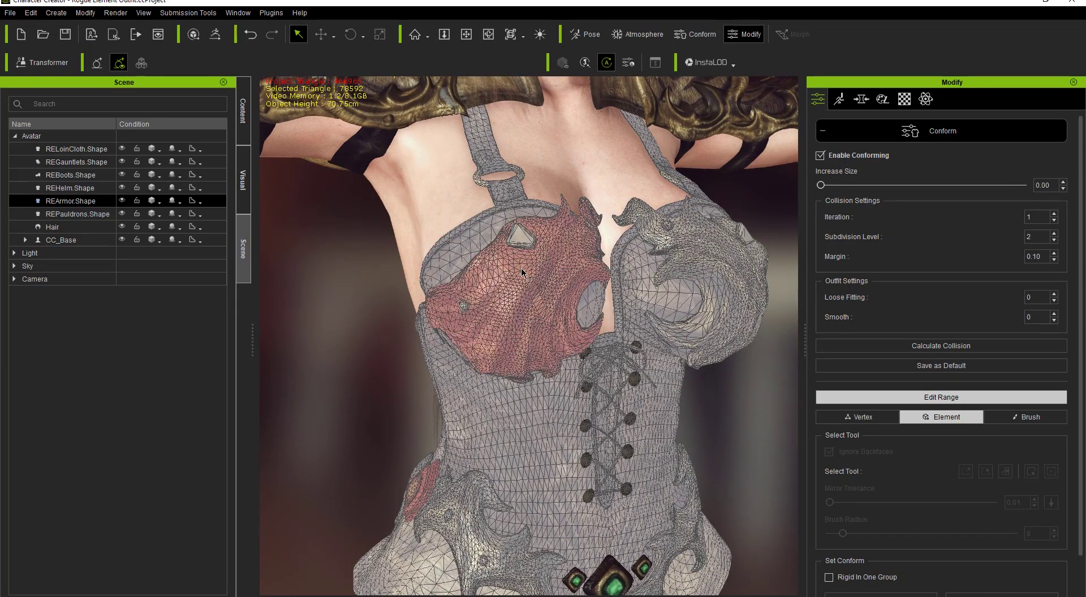
{"action": "left_click", "coordinate": [520, 238], "text": "ctrl"}
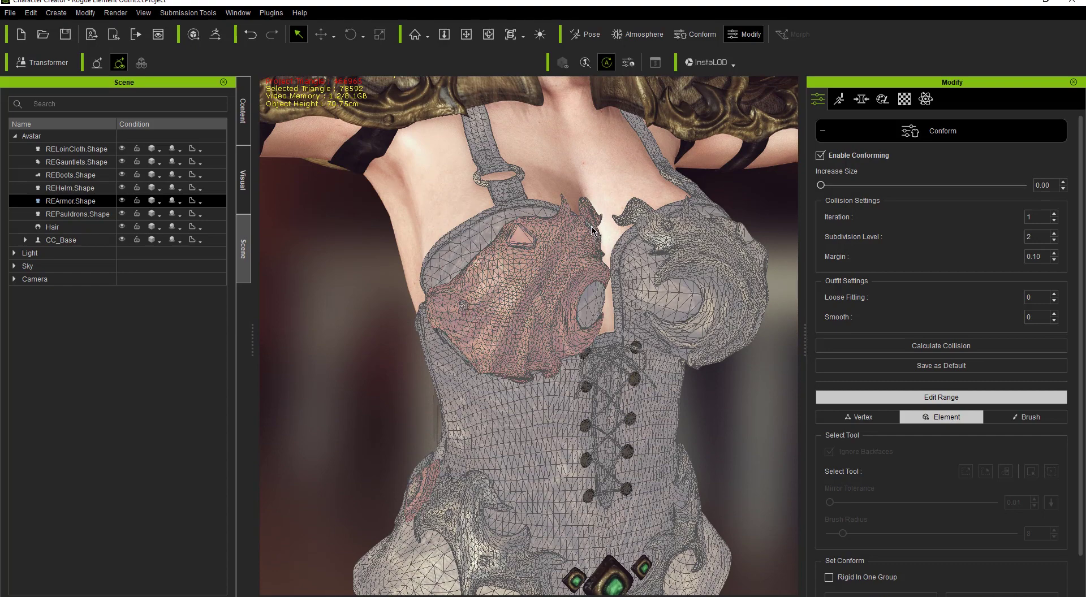
{"action": "middle_click_drag", "start_coordinate": [652, 285], "coordinate": [620, 305]}
{"action": "right_click_drag", "start_coordinate": [620, 305], "coordinate": [568, 293]}
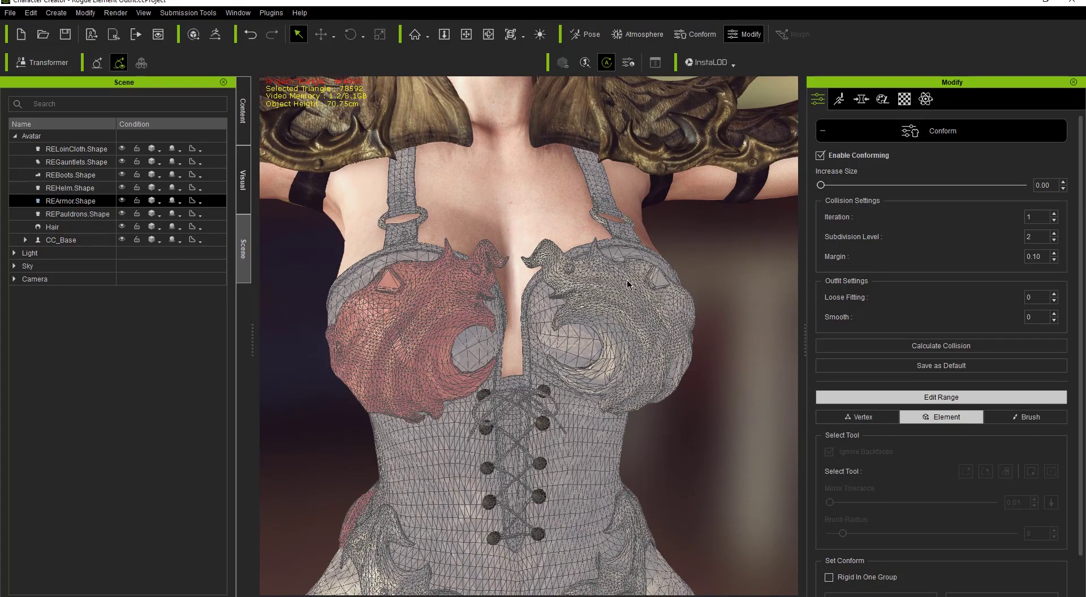
{"action": "left_click", "coordinate": [640, 354]}
Step: Set the selected plates, stud and gem non-conforming, then pick the corset body elements
{"action": "right_click_drag", "start_coordinate": [735, 352], "coordinate": [567, 371]}
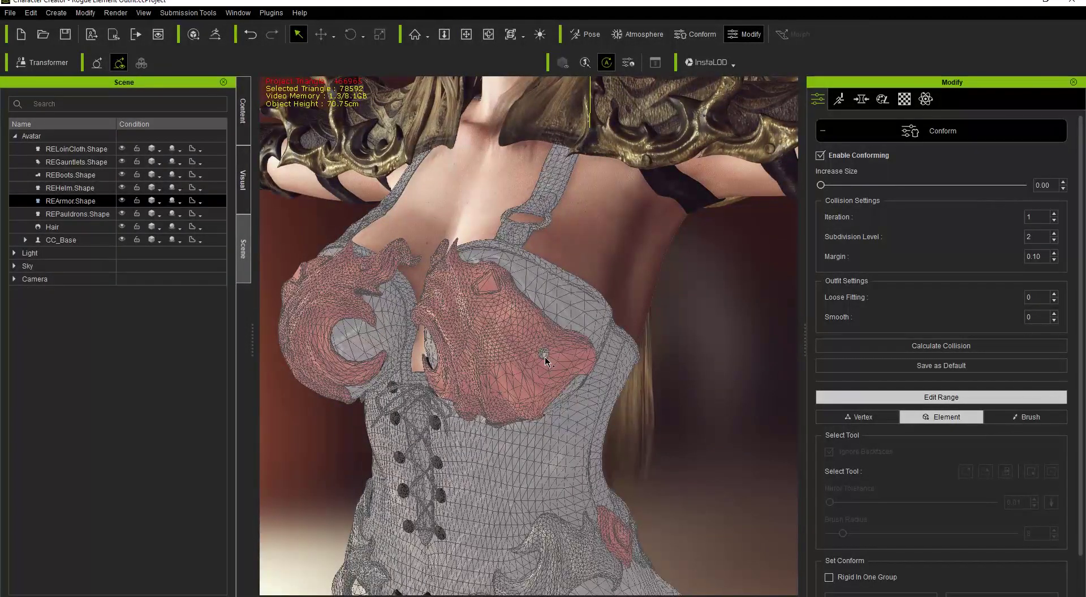
{"action": "right_click_drag", "start_coordinate": [623, 471], "coordinate": [792, 401]}
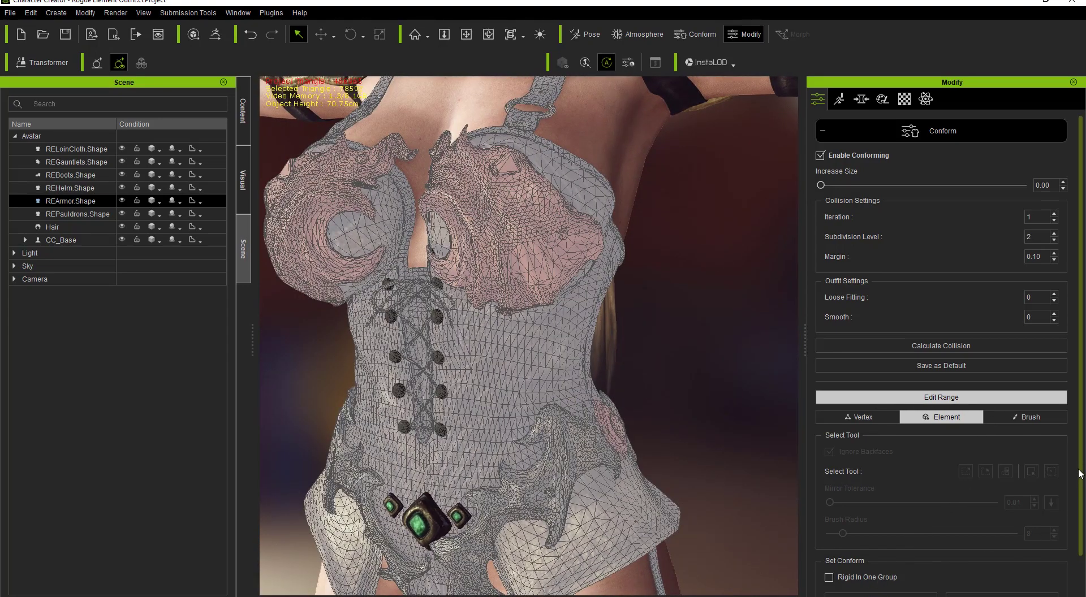
{"action": "scroll", "coordinate": [1078, 475], "scroll_direction": "down", "scroll_amount": 2}
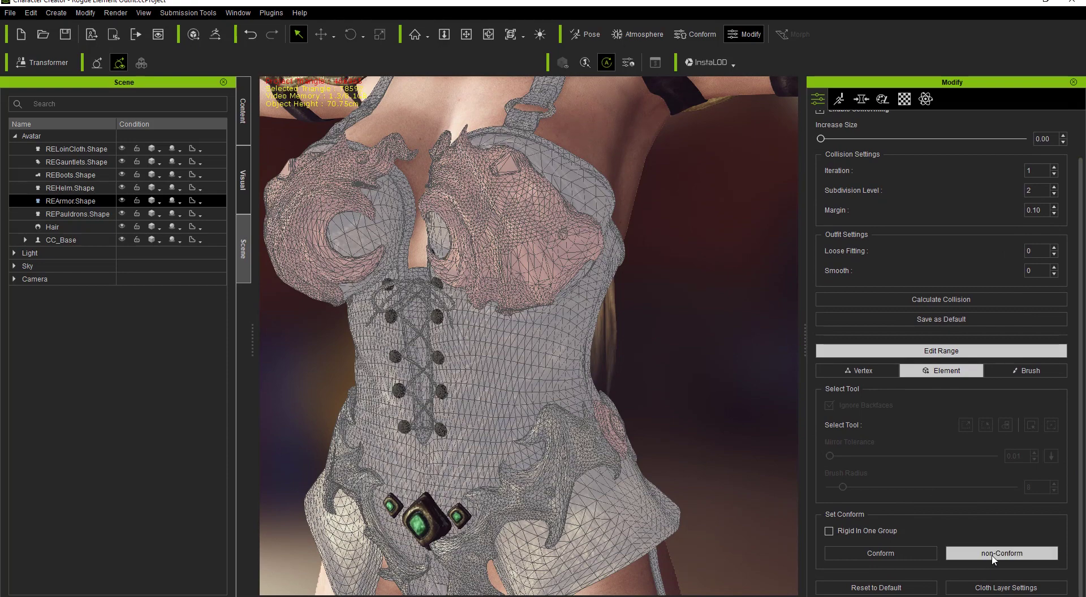
{"action": "left_click", "coordinate": [992, 554]}
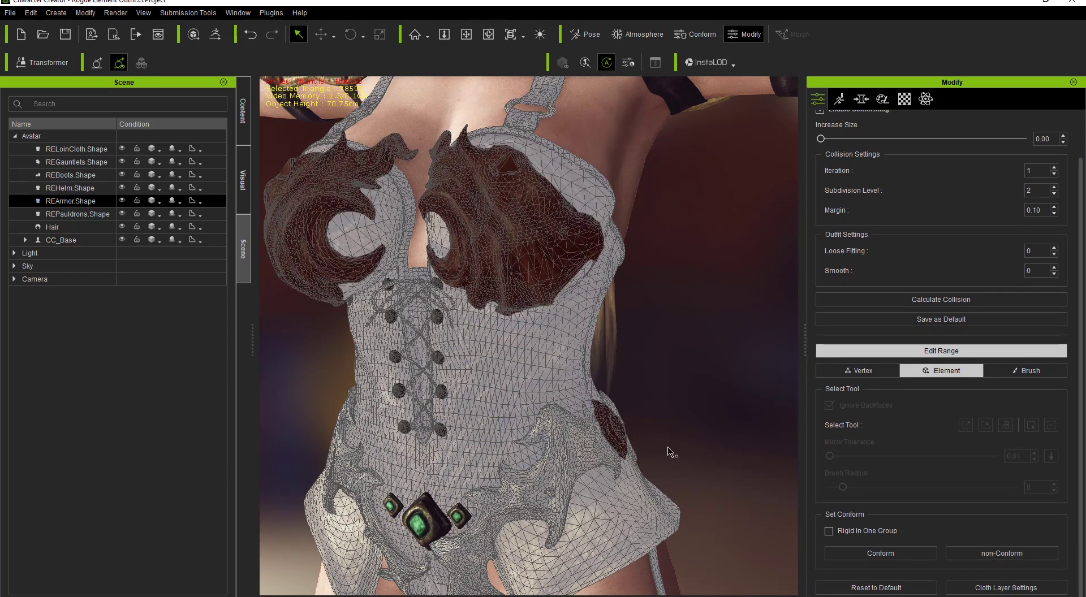
{"action": "right_click_drag", "start_coordinate": [410, 396], "coordinate": [523, 404]}
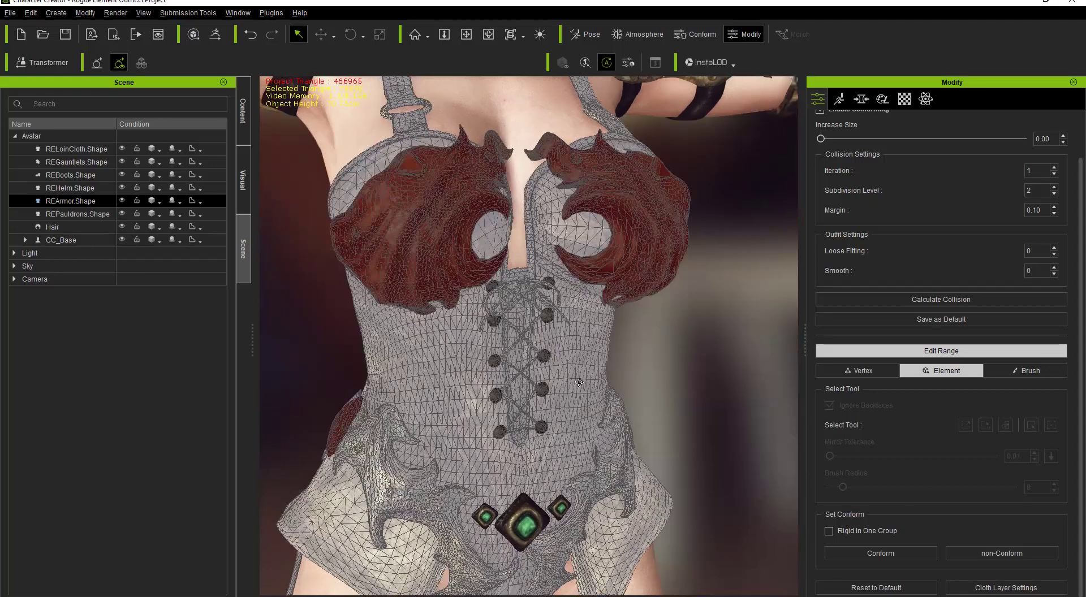
{"action": "left_click", "coordinate": [523, 518]}
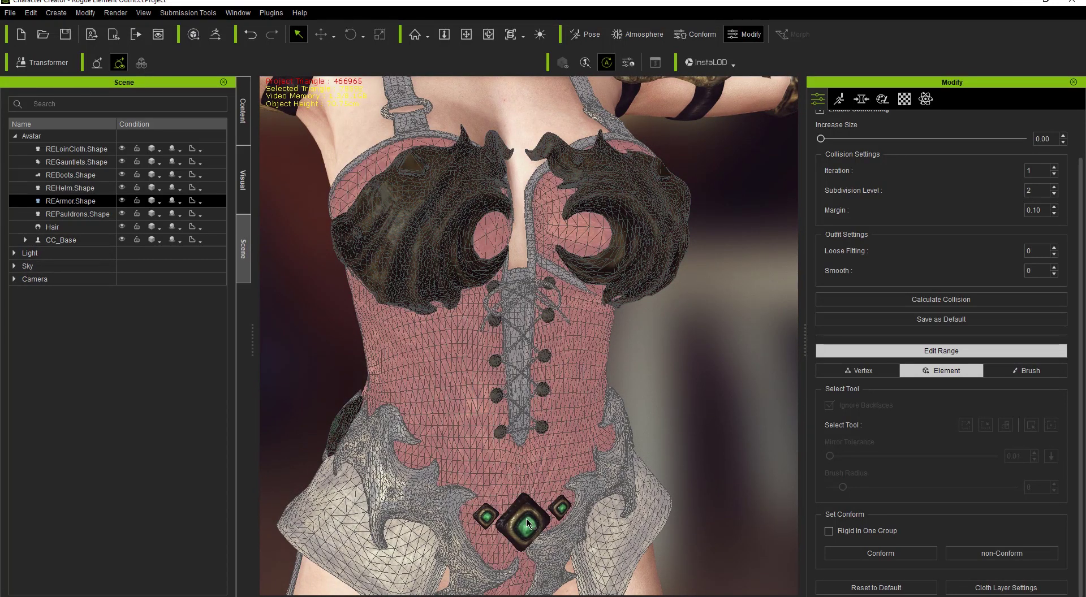
Step: On RELoinCloth, pick the central diamond gem in Element mode and set it non-conforming
{"action": "left_click", "coordinate": [79, 150]}
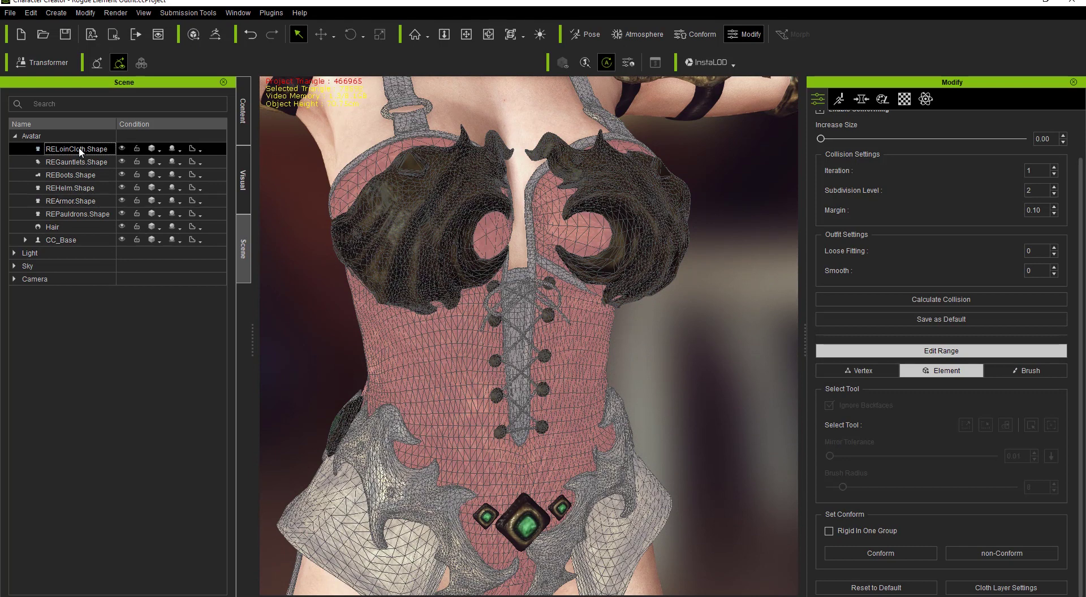
{"action": "left_click", "coordinate": [864, 370]}
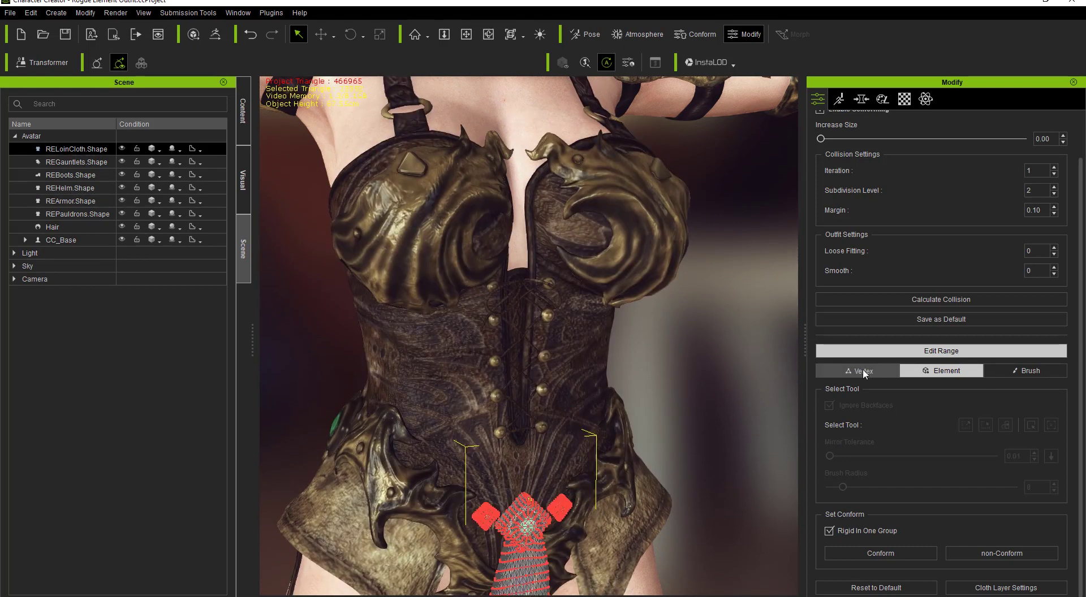
{"action": "left_click", "coordinate": [943, 374]}
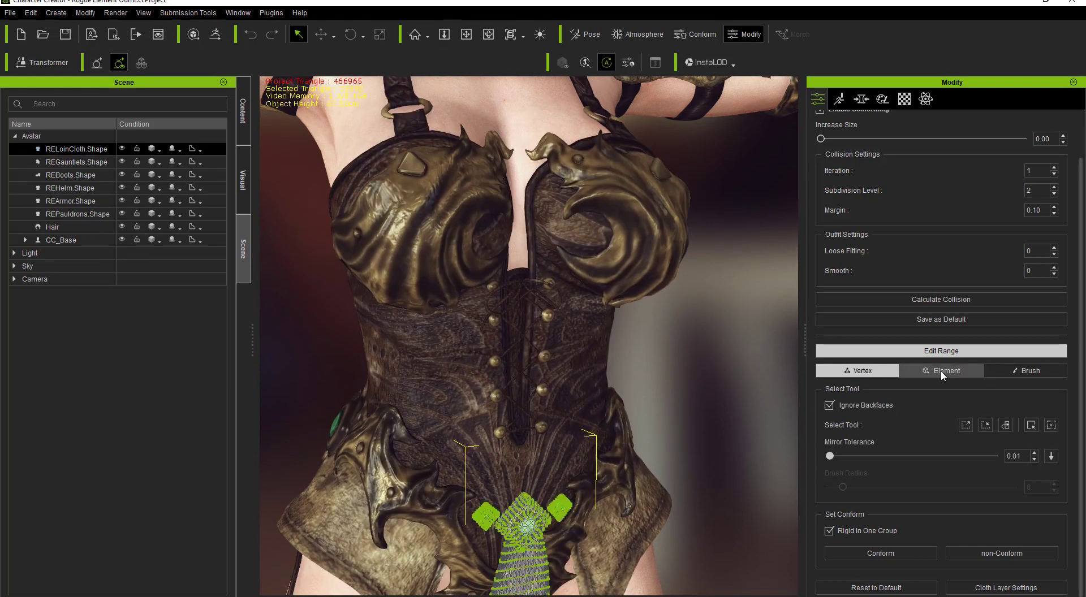
{"action": "left_click", "coordinate": [584, 532]}
{"action": "middle_click_drag", "start_coordinate": [591, 521], "coordinate": [591, 455]}
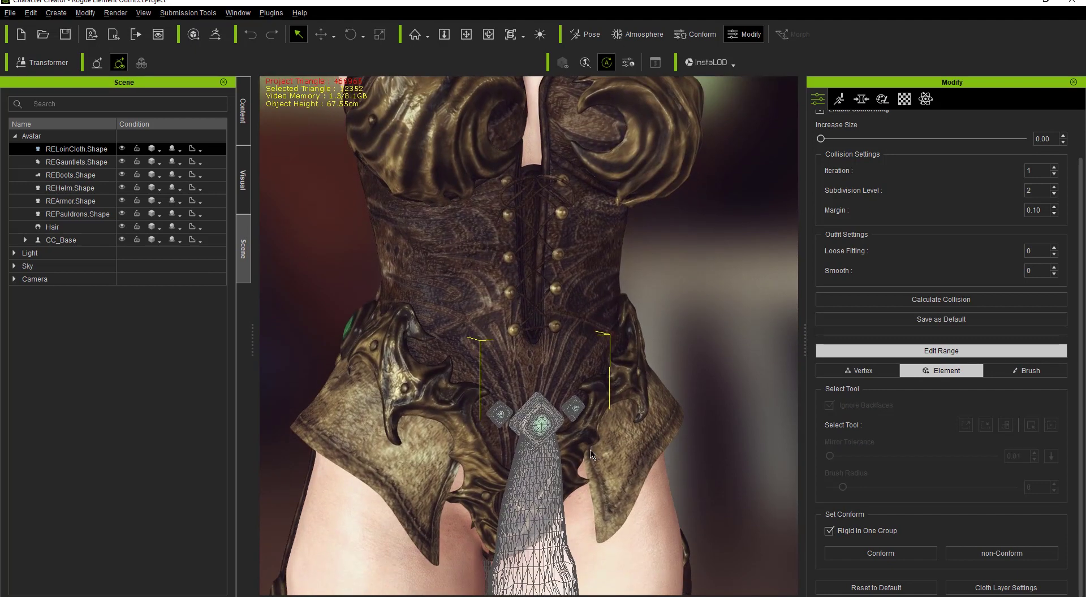
{"action": "left_click", "coordinate": [540, 423]}
{"action": "right_click_drag", "start_coordinate": [389, 406], "coordinate": [472, 399]}
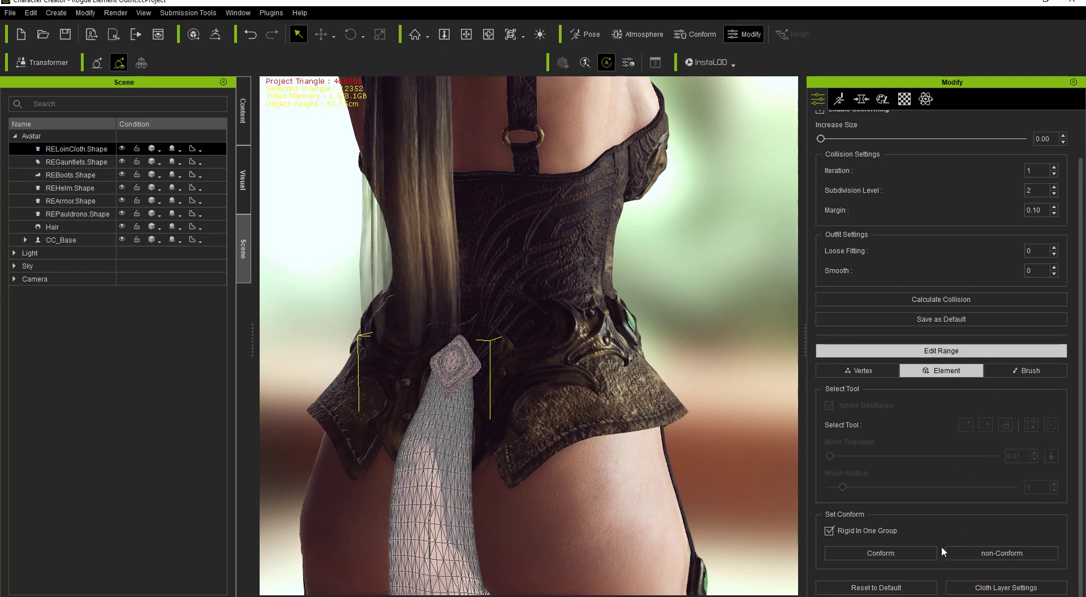
{"action": "left_click", "coordinate": [1001, 553]}
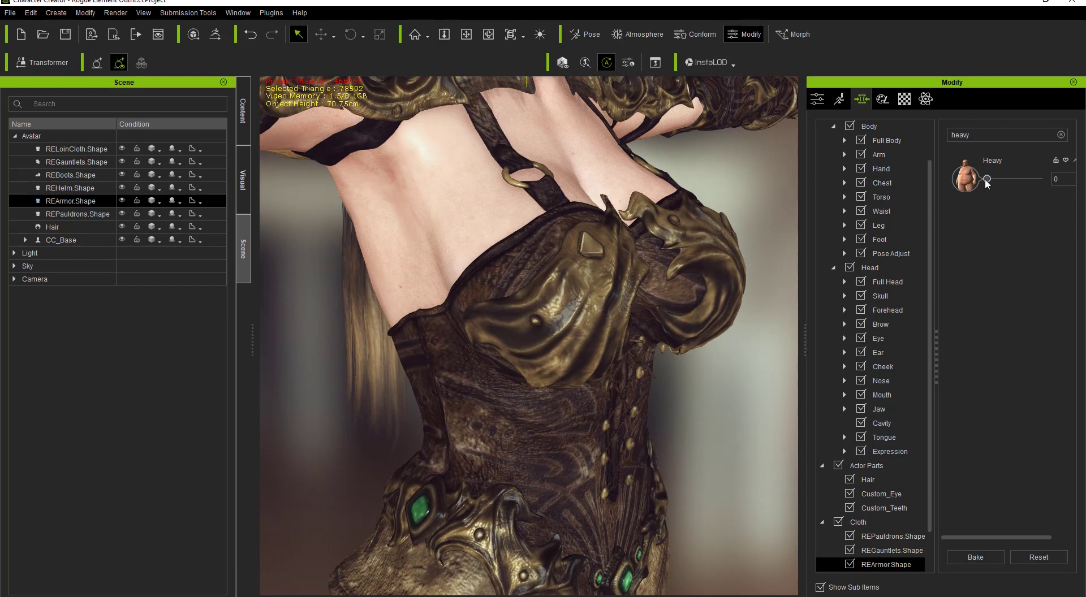
Step: Set the Heavy body morph to 31, then return to the armour's cloth attributes
{"action": "left_click_drag", "start_coordinate": [986, 179], "coordinate": [1004, 181]}
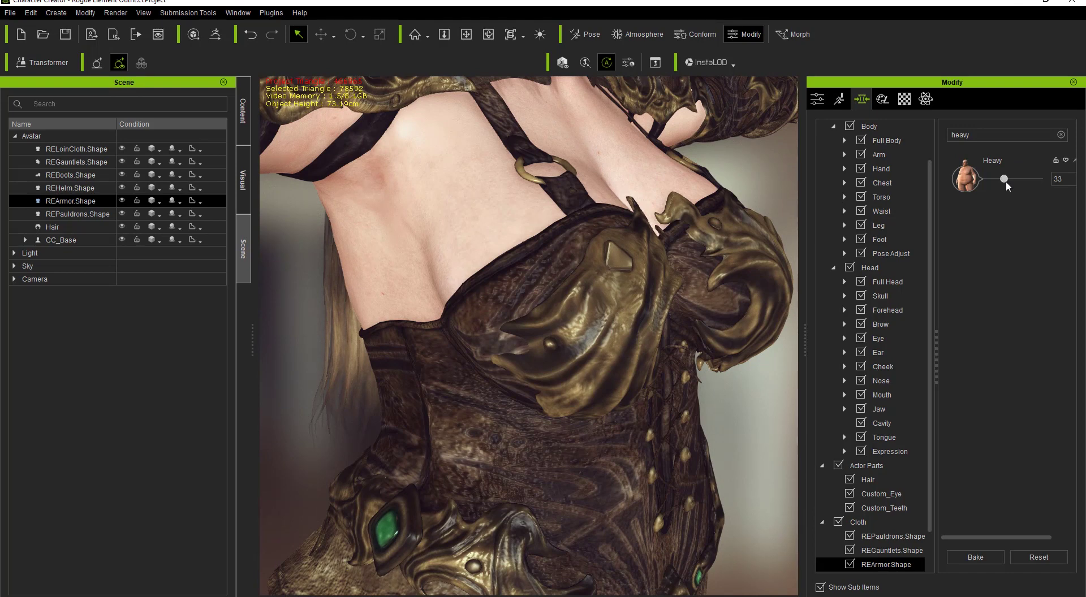
{"action": "scroll", "coordinate": [1005, 187], "scroll_direction": "down", "scroll_amount": 2}
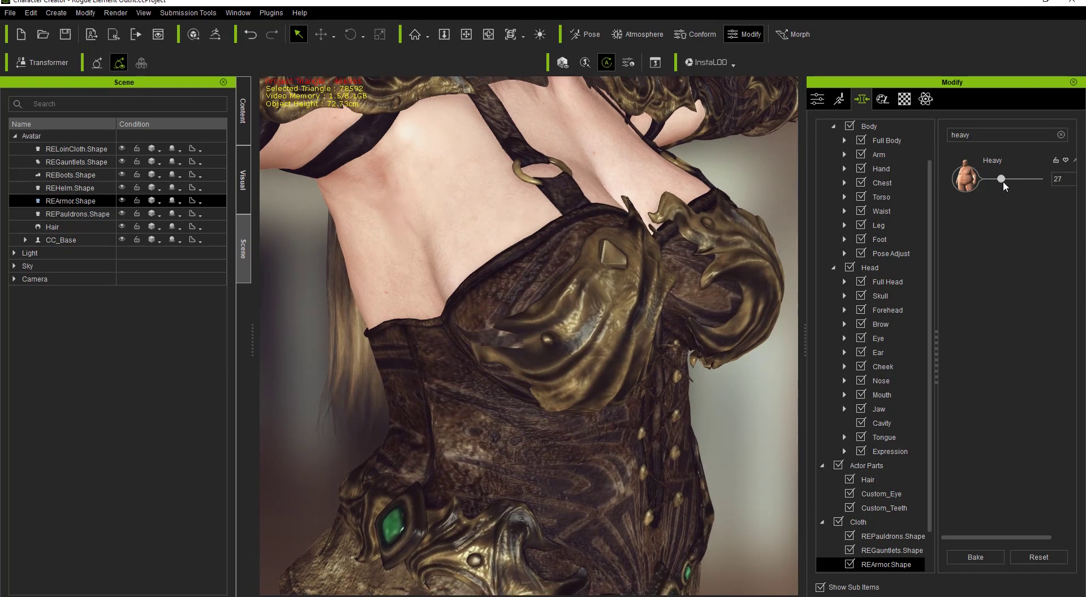
{"action": "scroll", "coordinate": [1005, 183], "scroll_direction": "up", "scroll_amount": 2}
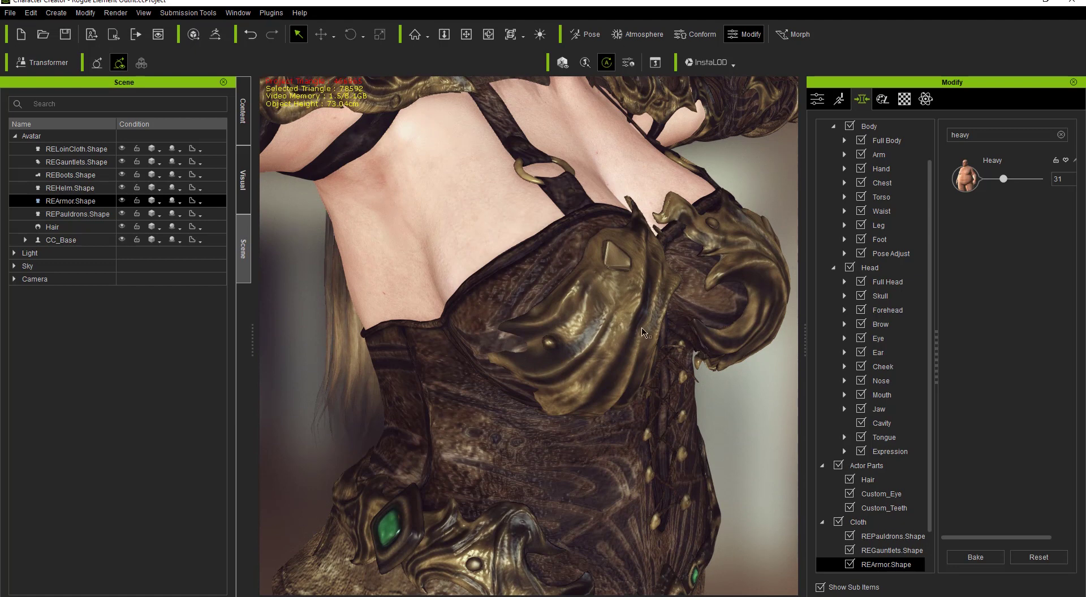
{"action": "left_click", "coordinate": [817, 100]}
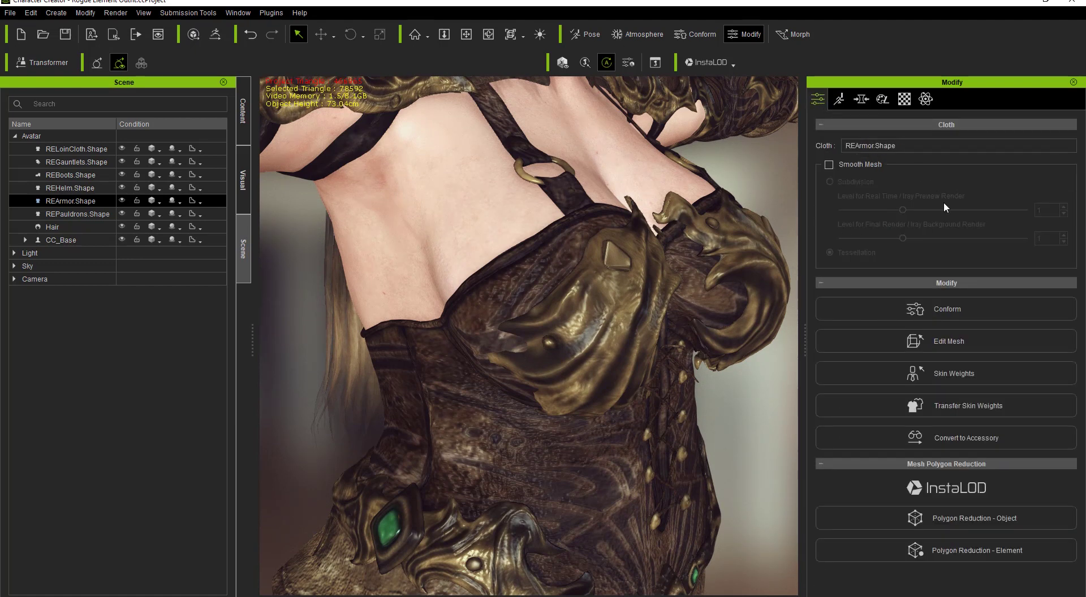
Step: Enter Edit Mesh, select non-conformed vertices and soft-select a chest-plate patch at radius 5.44
{"action": "left_click", "coordinate": [950, 342]}
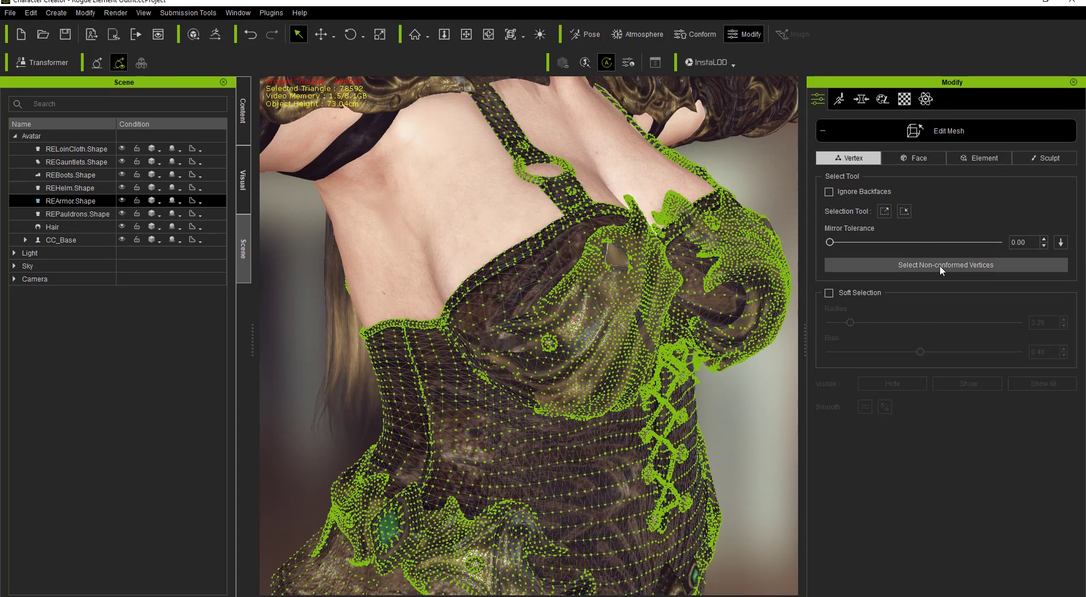
{"action": "left_click", "coordinate": [939, 264]}
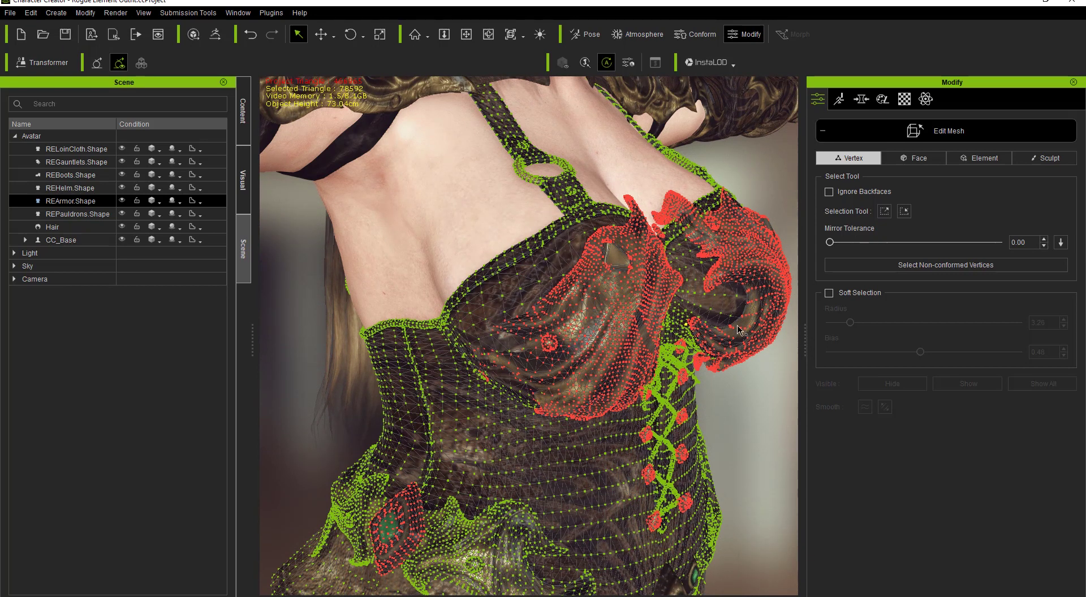
{"action": "left_click", "coordinate": [829, 293]}
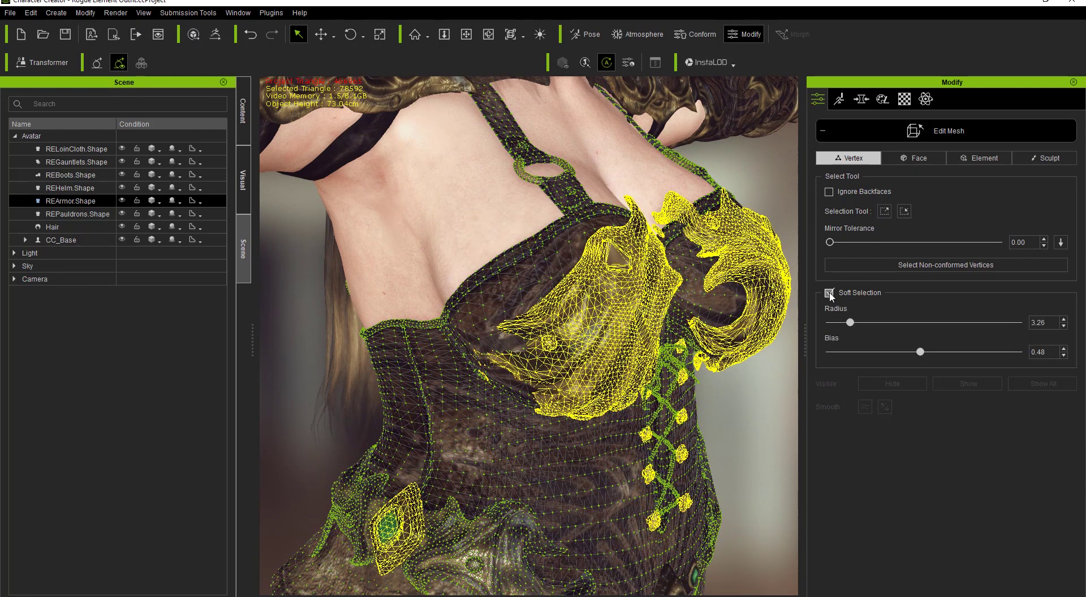
{"action": "left_click", "coordinate": [528, 382]}
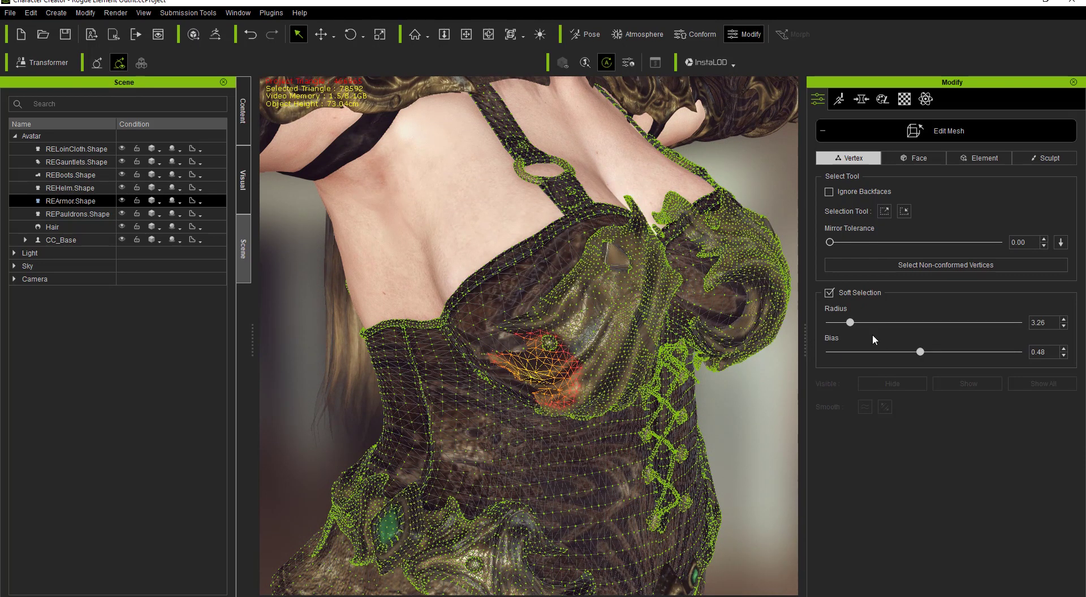
{"action": "left_click_drag", "start_coordinate": [852, 322], "coordinate": [863, 322]}
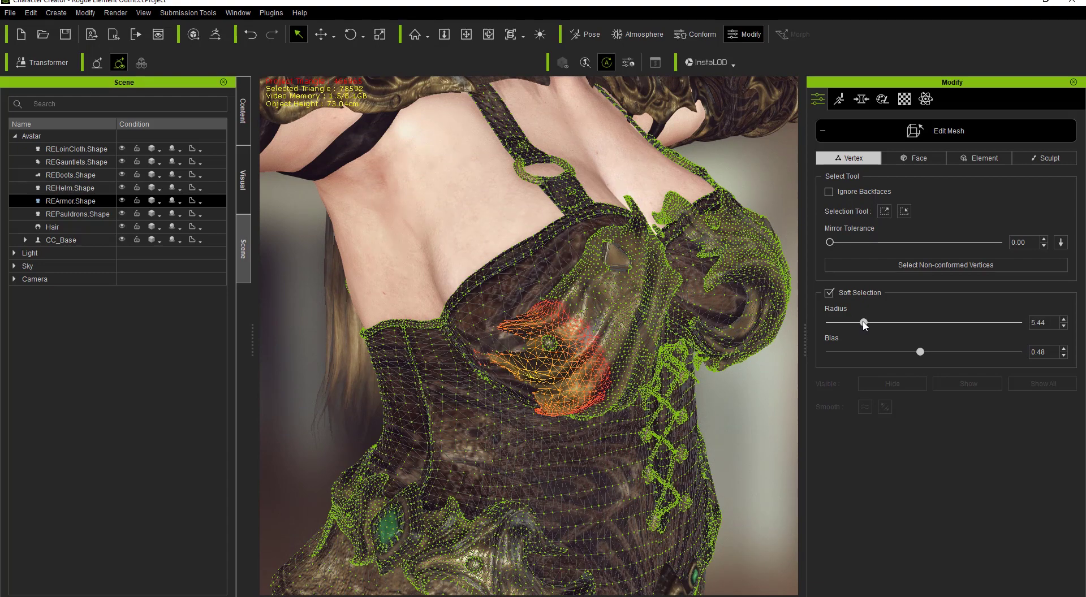
{"action": "right_click_drag", "start_coordinate": [499, 374], "coordinate": [505, 437]}
{"action": "scroll", "coordinate": [505, 437], "scroll_direction": "up", "scroll_amount": 2}
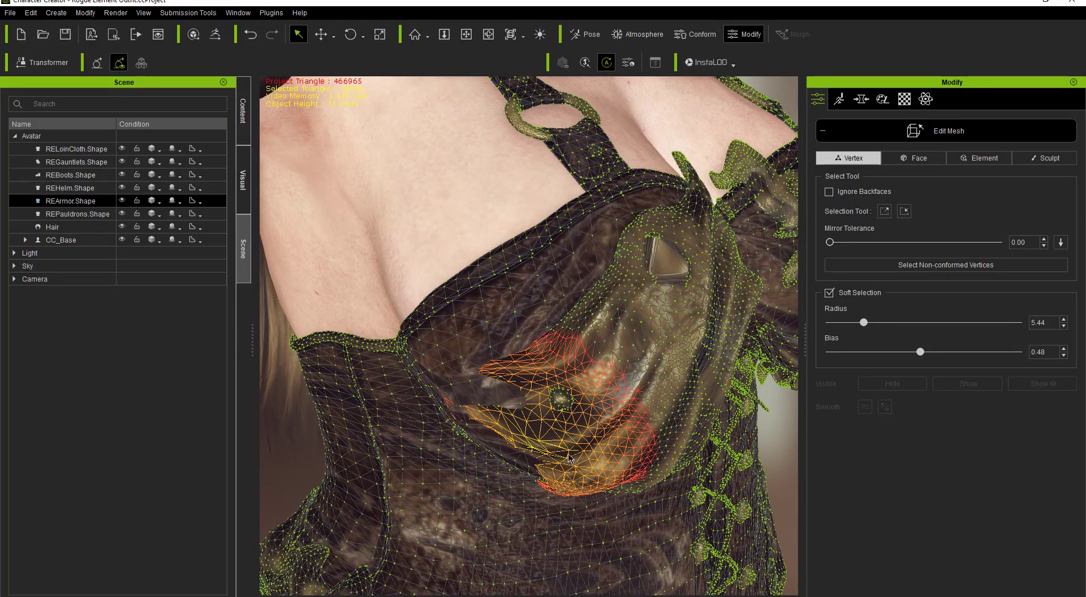
Step: Move soft-selected chest-plate patches outward with the Move gizmo, undoing one bad move
{"action": "key", "text": "w"}
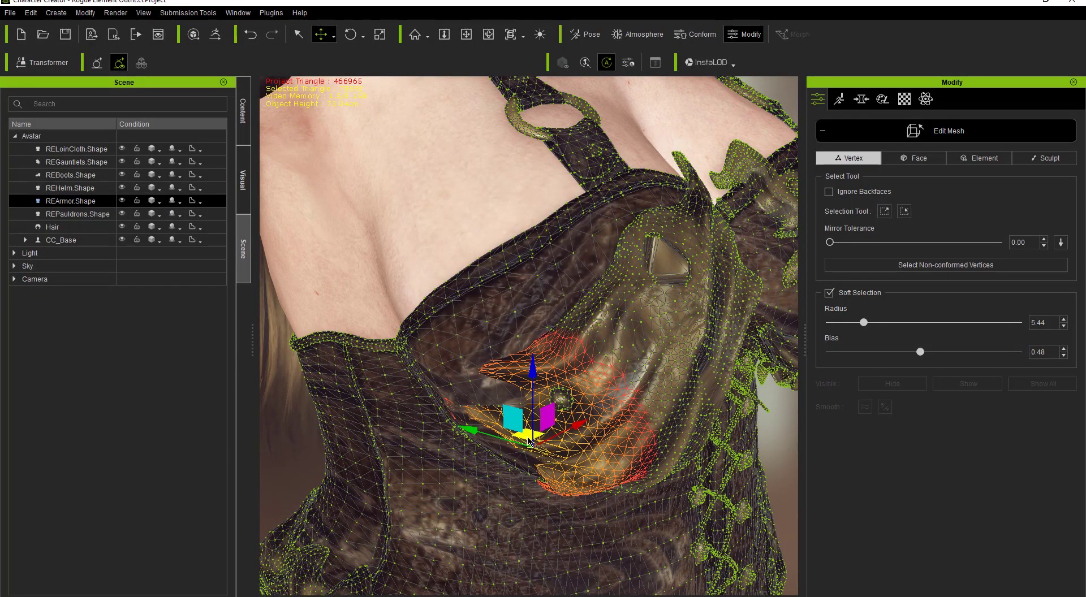
{"action": "left_click_drag", "start_coordinate": [530, 443], "coordinate": [487, 427]}
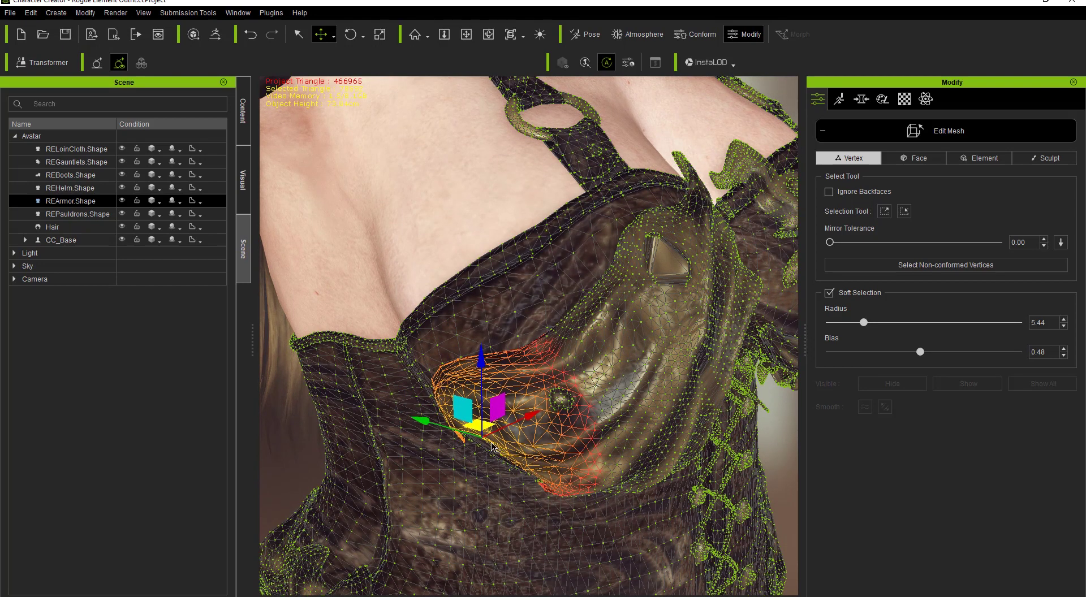
{"action": "left_click", "coordinate": [507, 456]}
{"action": "left_click_drag", "start_coordinate": [513, 444], "coordinate": [513, 452]}
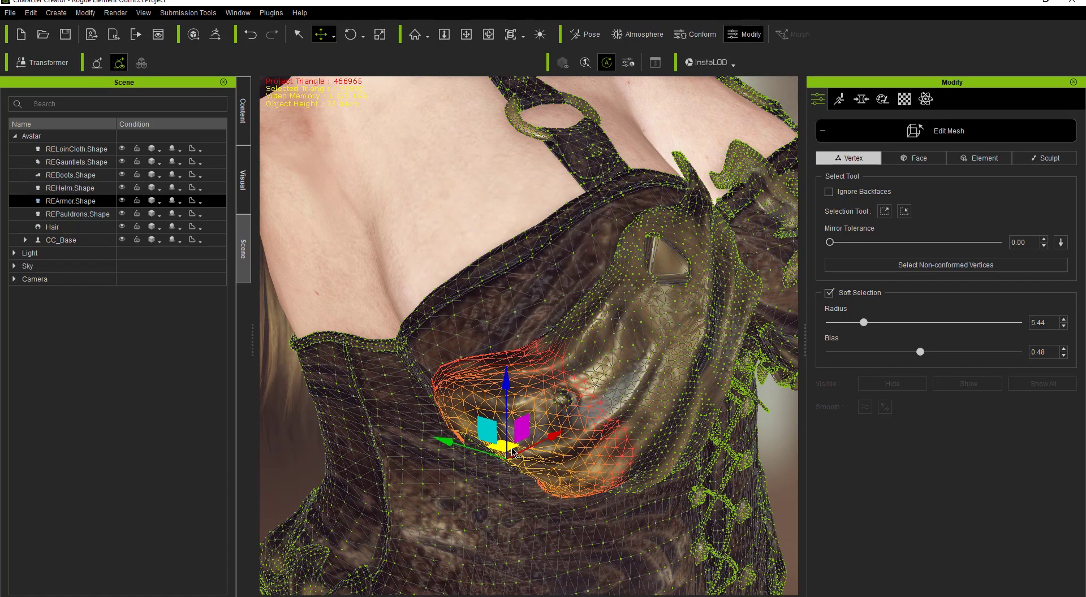
{"action": "right_click_drag", "start_coordinate": [452, 480], "coordinate": [583, 462]}
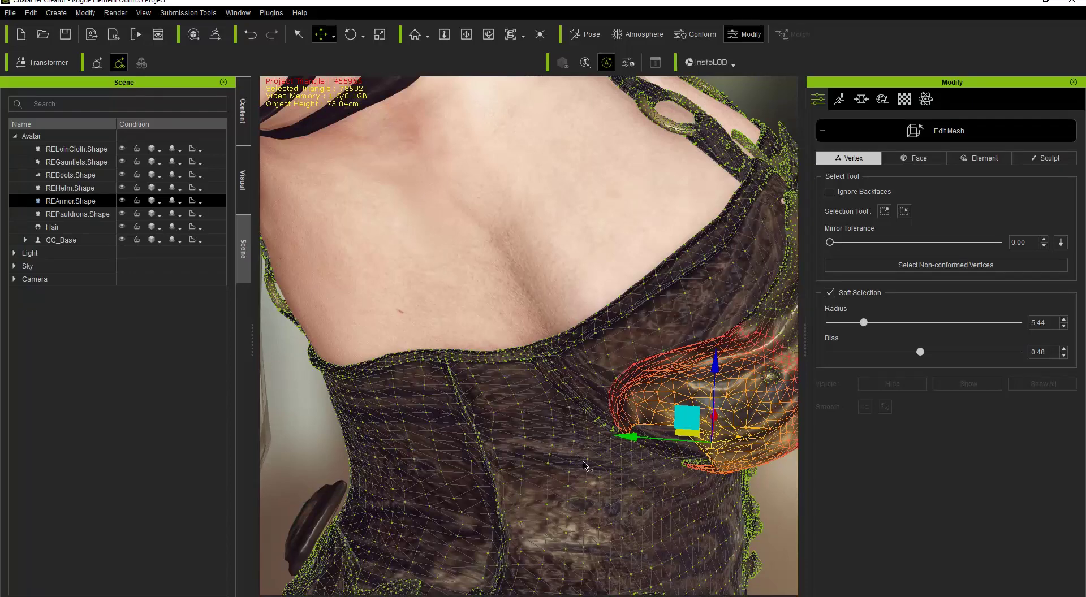
{"action": "key", "text": "ctrl+z"}
{"action": "left_click", "coordinate": [677, 425]}
{"action": "mouse_move", "coordinate": [654, 417]}
{"action": "left_mouse_down"}
{"action": "mouse_move", "coordinate": [639, 425]}
{"action": "mouse_move", "coordinate": [659, 418]}
{"action": "left_mouse_up"}
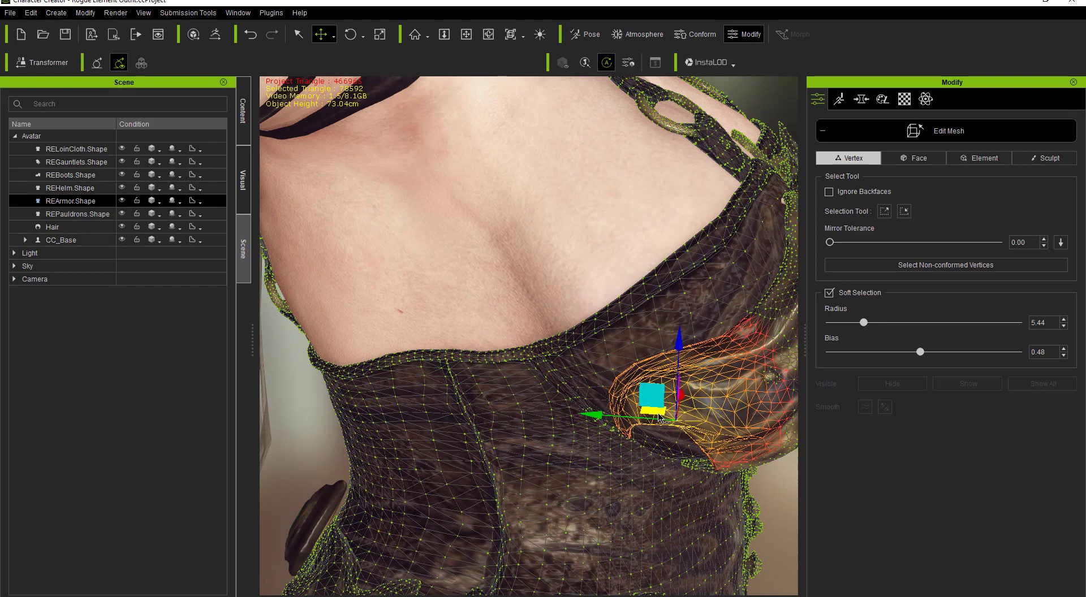
{"action": "mouse_move", "coordinate": [681, 348]}
{"action": "left_mouse_down"}
{"action": "mouse_move", "coordinate": [681, 374]}
{"action": "mouse_move", "coordinate": [681, 344]}
{"action": "mouse_move", "coordinate": [681, 357]}
{"action": "left_mouse_up"}
Step: Push two patches on the armour's side outward, orbiting to check the deformation
{"action": "left_click_drag", "start_coordinate": [753, 324], "coordinate": [572, 450], "text": "alt"}
{"action": "left_click_drag", "start_coordinate": [642, 410], "coordinate": [482, 436], "text": "alt"}
{"action": "right_click_drag", "start_coordinate": [482, 436], "coordinate": [556, 386]}
{"action": "left_click", "coordinate": [530, 372]}
{"action": "left_click_drag", "start_coordinate": [569, 373], "coordinate": [608, 396]}
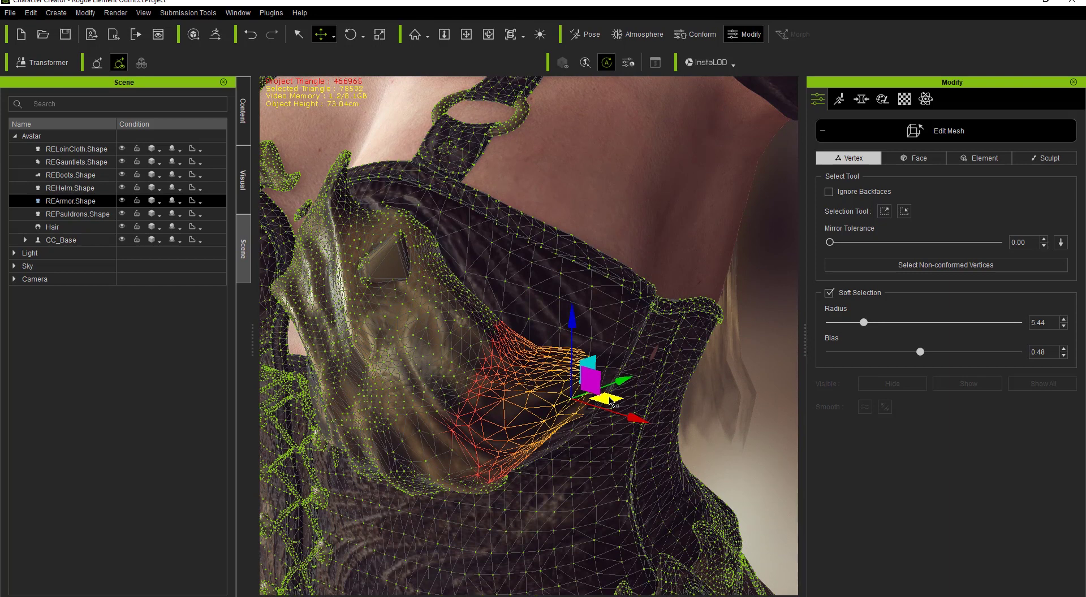
{"action": "right_click_drag", "start_coordinate": [662, 398], "coordinate": [503, 375]}
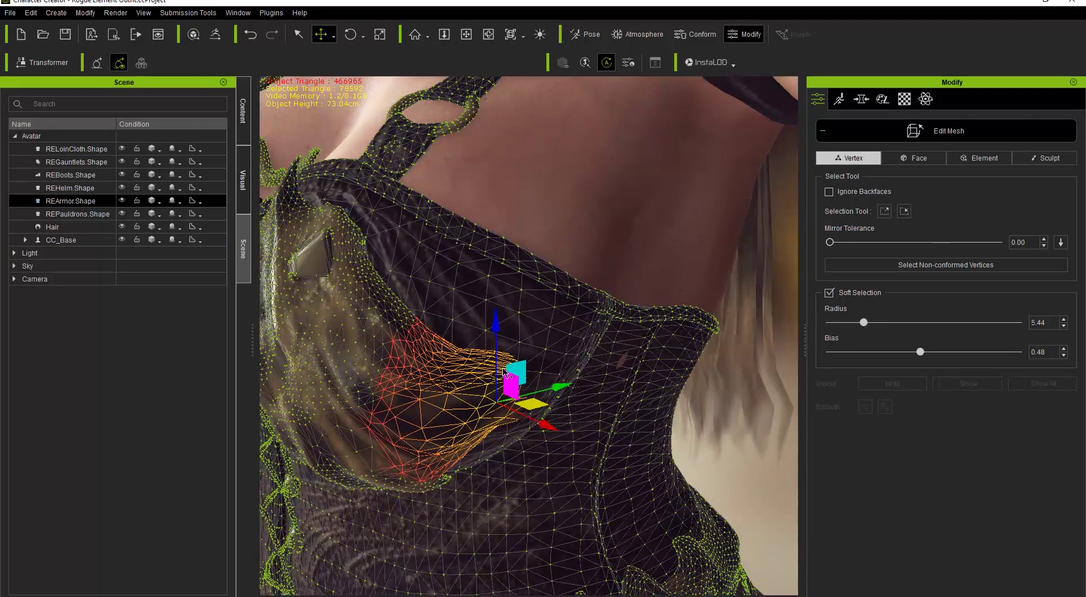
{"action": "left_click", "coordinate": [512, 362]}
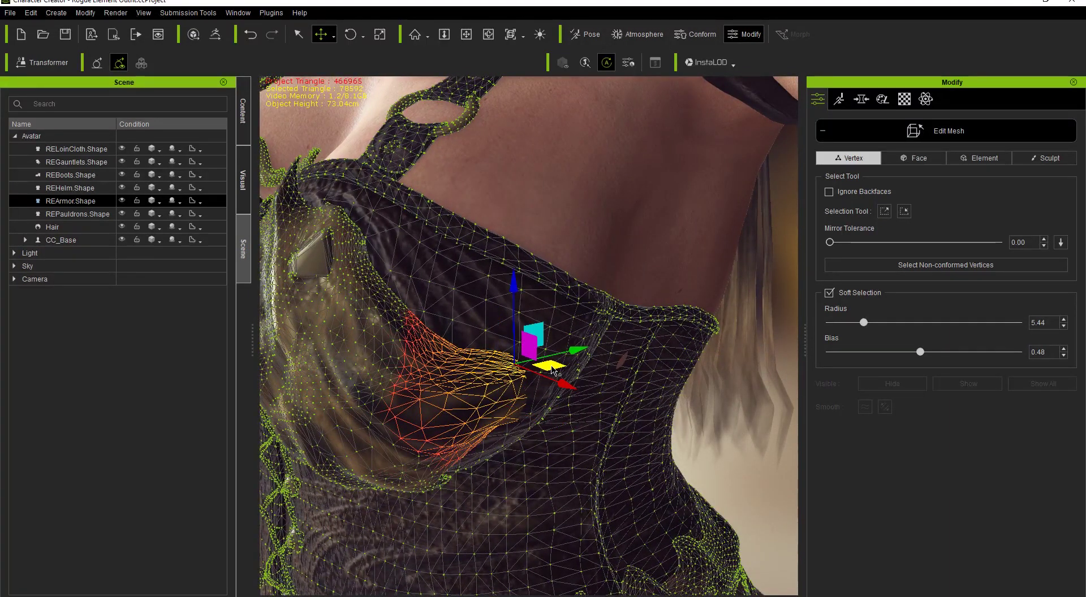
{"action": "left_click_drag", "start_coordinate": [556, 374], "coordinate": [558, 374]}
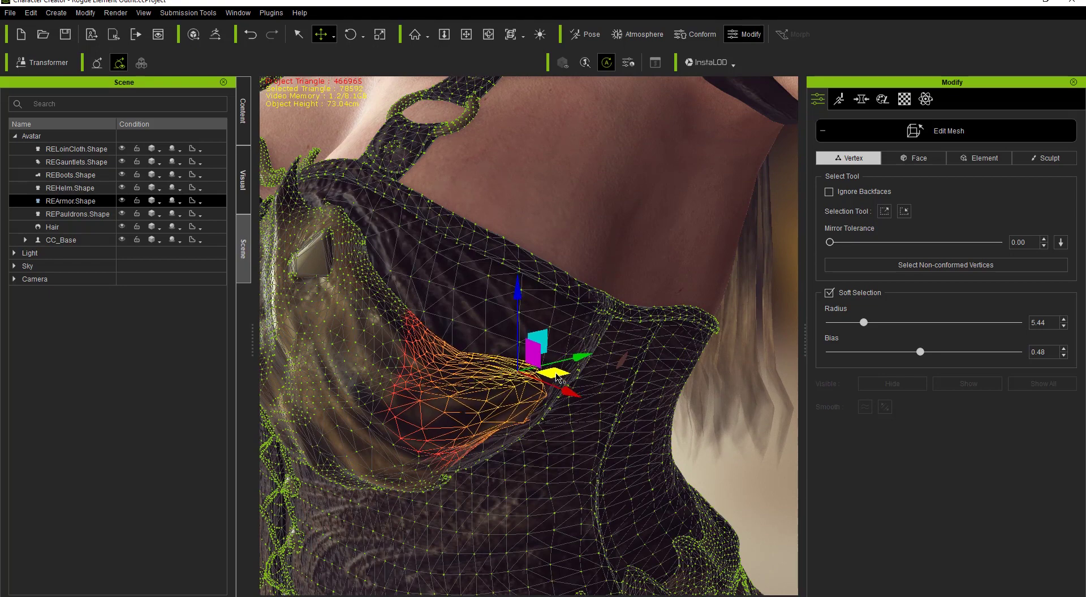
{"action": "right_click_drag", "start_coordinate": [635, 404], "coordinate": [611, 405]}
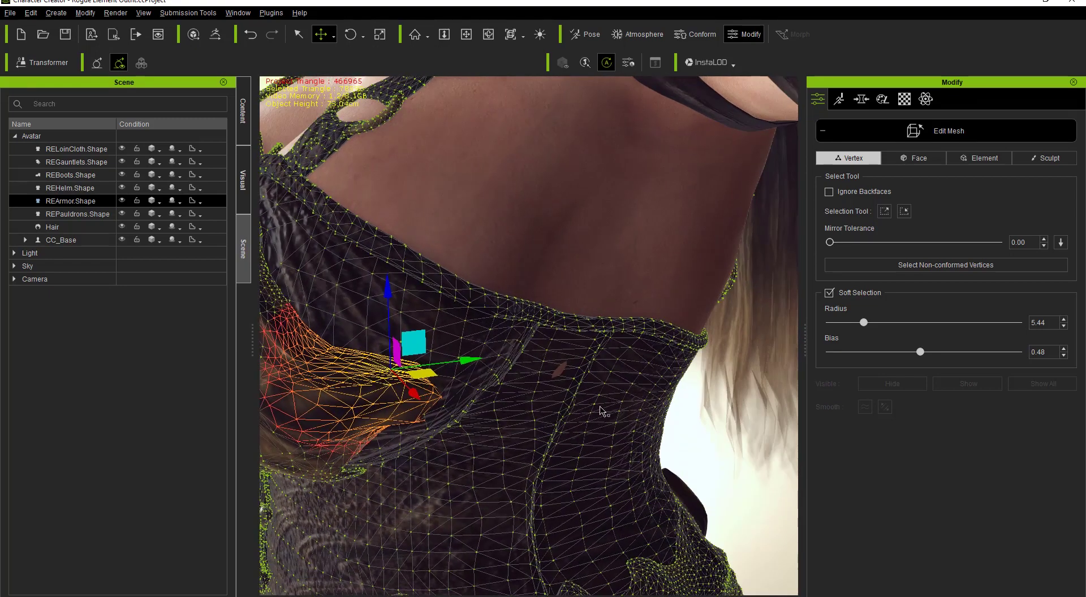
{"action": "right_click_drag", "start_coordinate": [433, 361], "coordinate": [519, 358]}
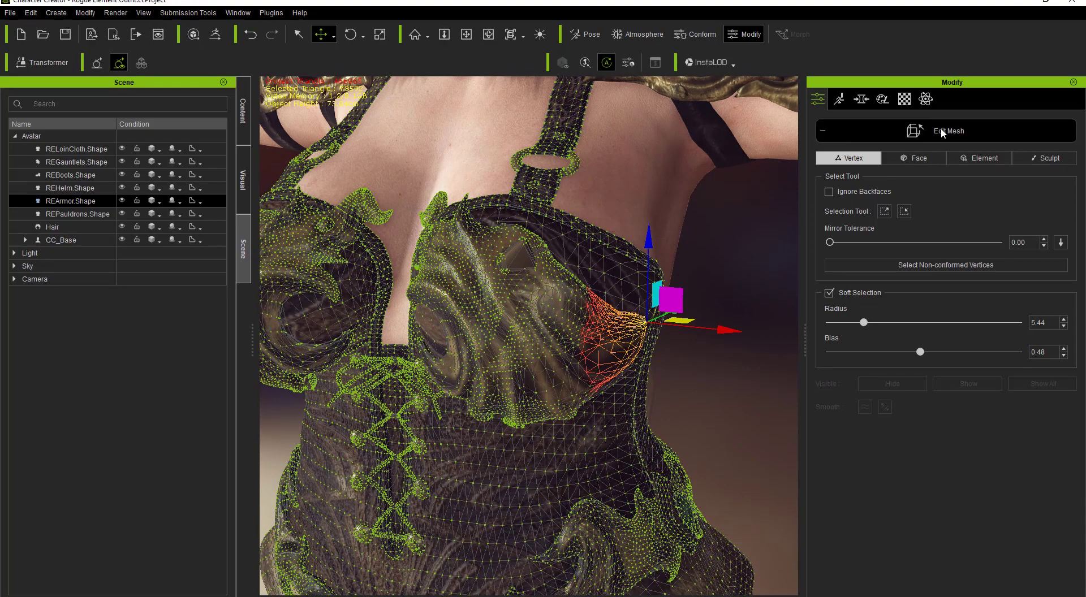
Step: Exit Edit Mesh and orbit around the torso to inspect the reshaped chest plate
{"action": "left_click", "coordinate": [941, 129]}
{"action": "right_click_drag", "start_coordinate": [702, 356], "coordinate": [684, 392]}
{"action": "right_click_drag", "start_coordinate": [457, 395], "coordinate": [441, 356]}
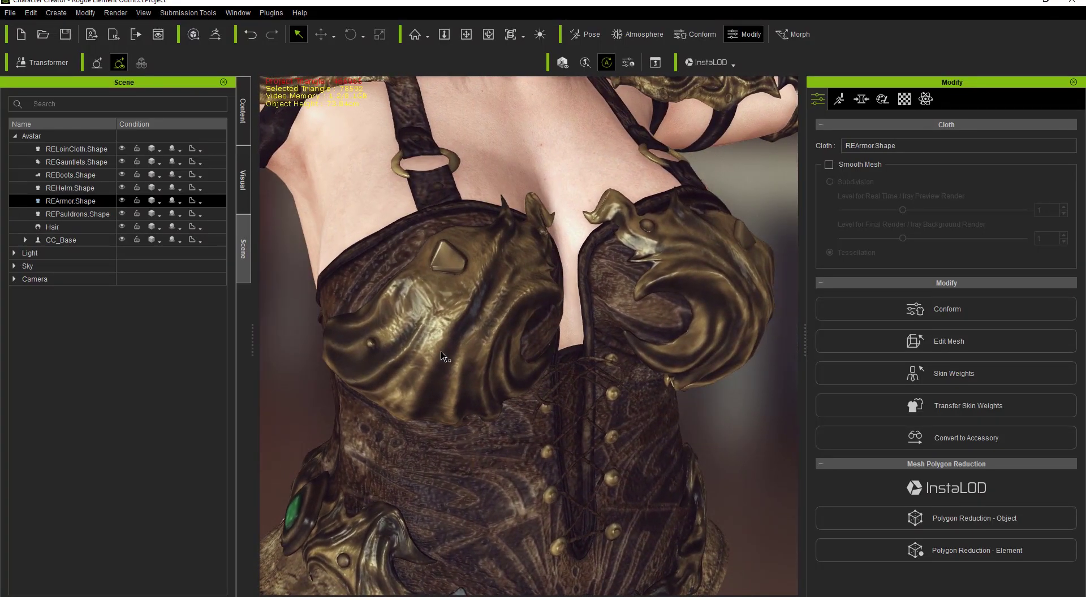